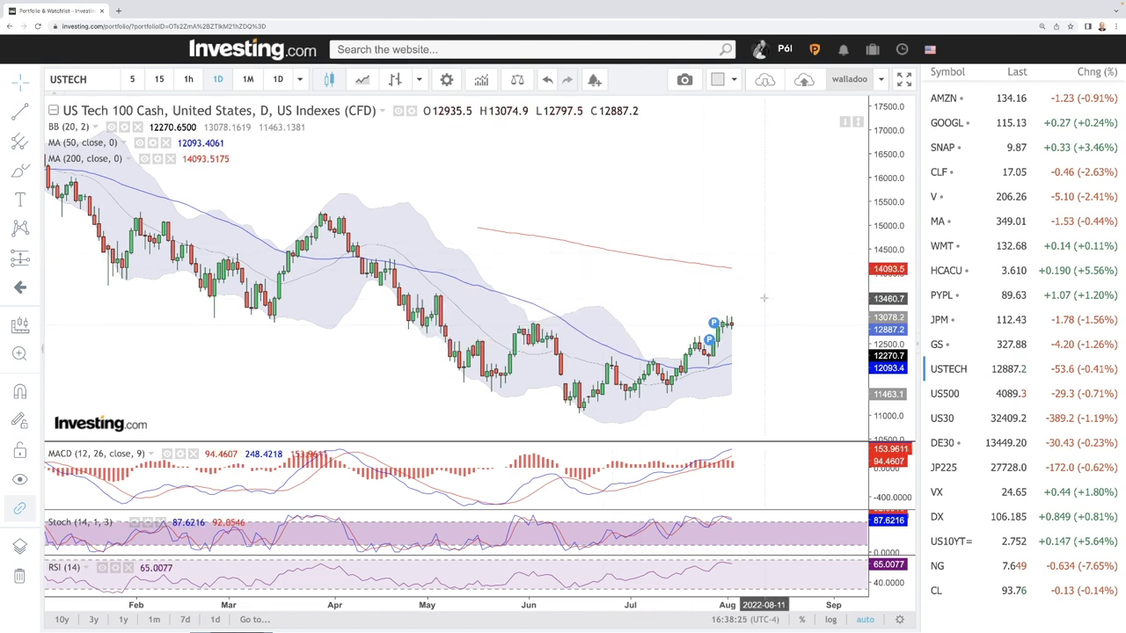
# Zoom the US Tech 100 daily chart to April–August and select the trend line tool.
pyautogui.scroll(4, 730, 338)
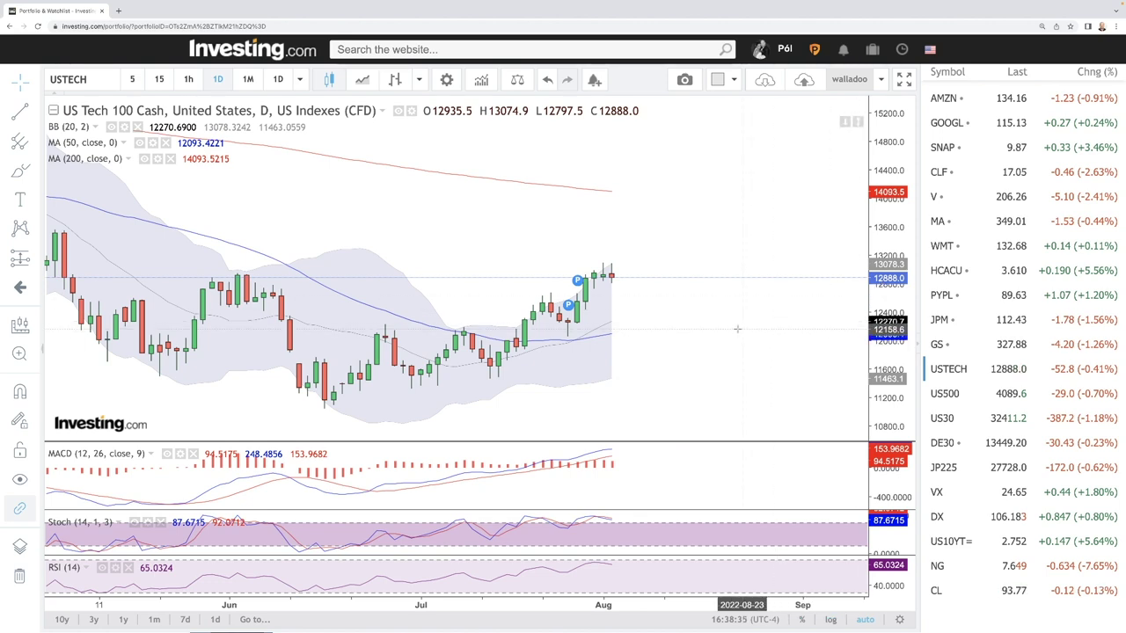
pyautogui.scroll(-5, 653, 317)
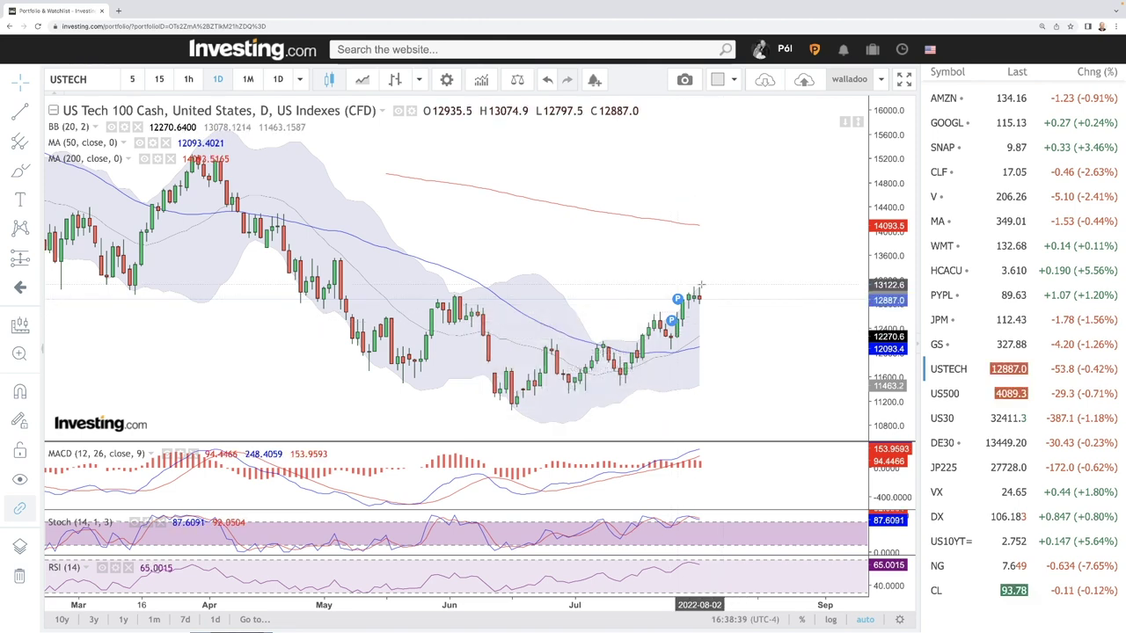
pyautogui.scroll(2, 704, 303)
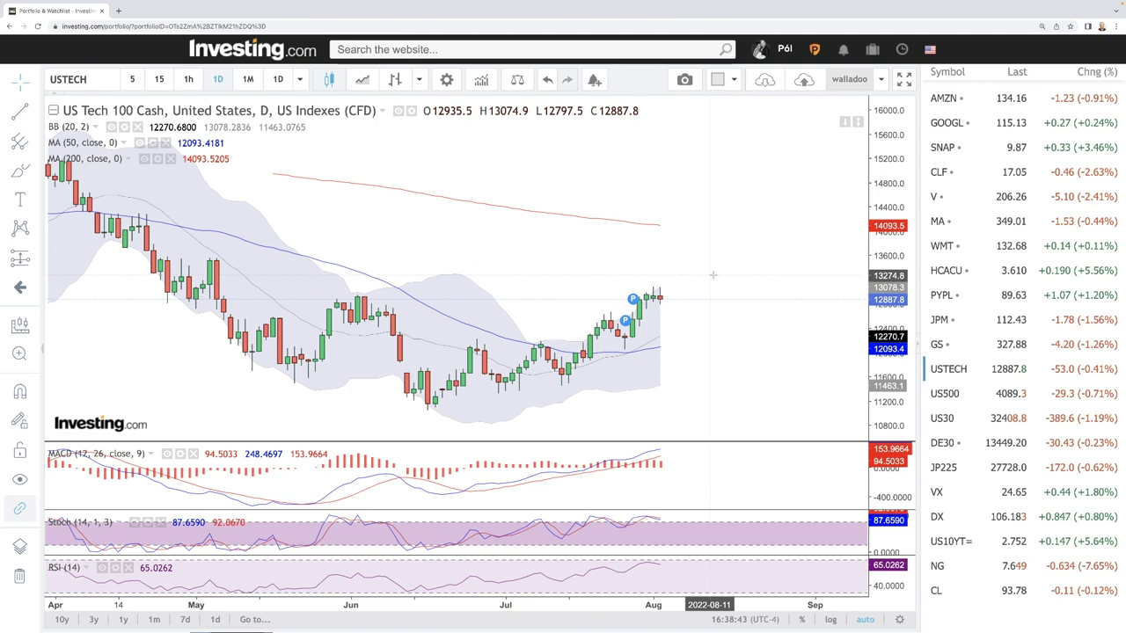
pyautogui.moveTo(572, 338)
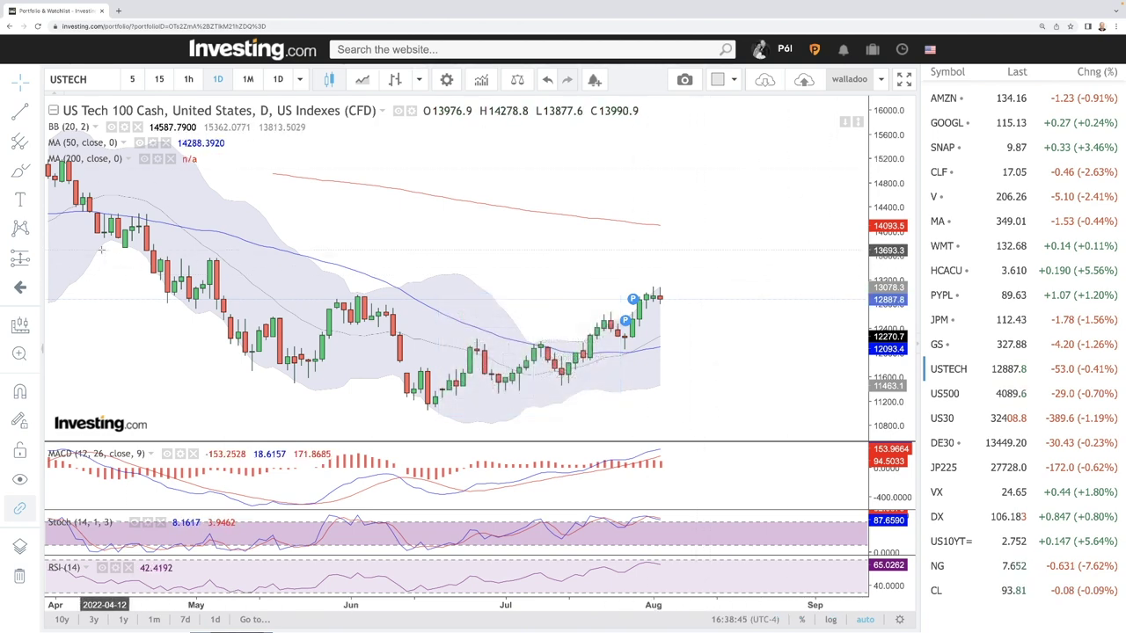
pyautogui.click(27, 111)
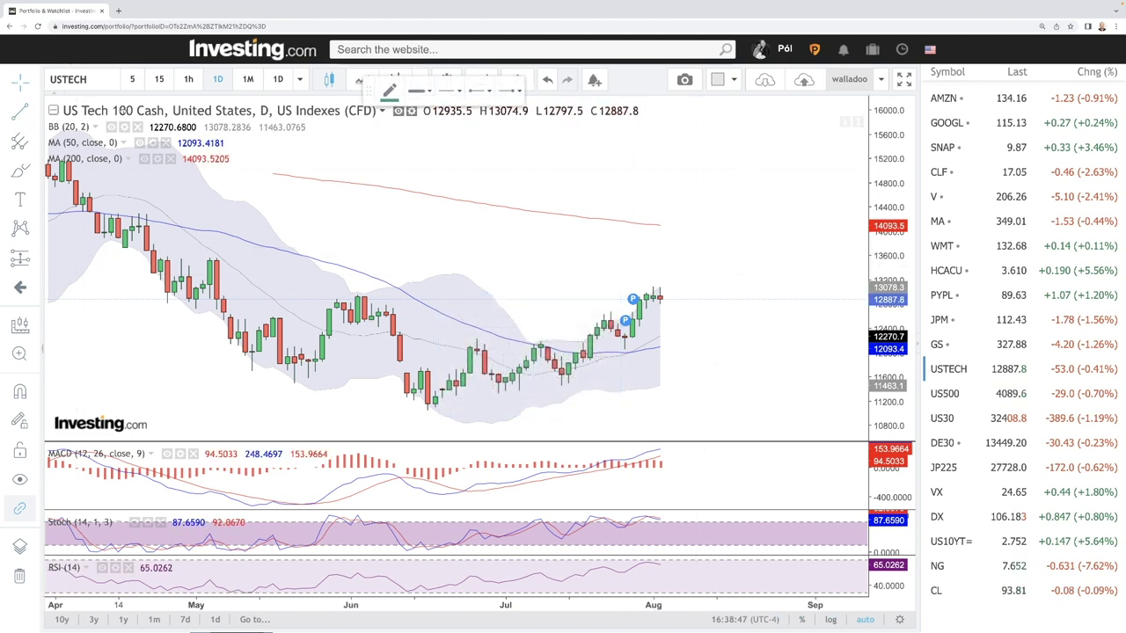
# Draw a line from the late-June low past the latest candles, plus a parallel line from the mid-July low.
pyautogui.click(504, 362)
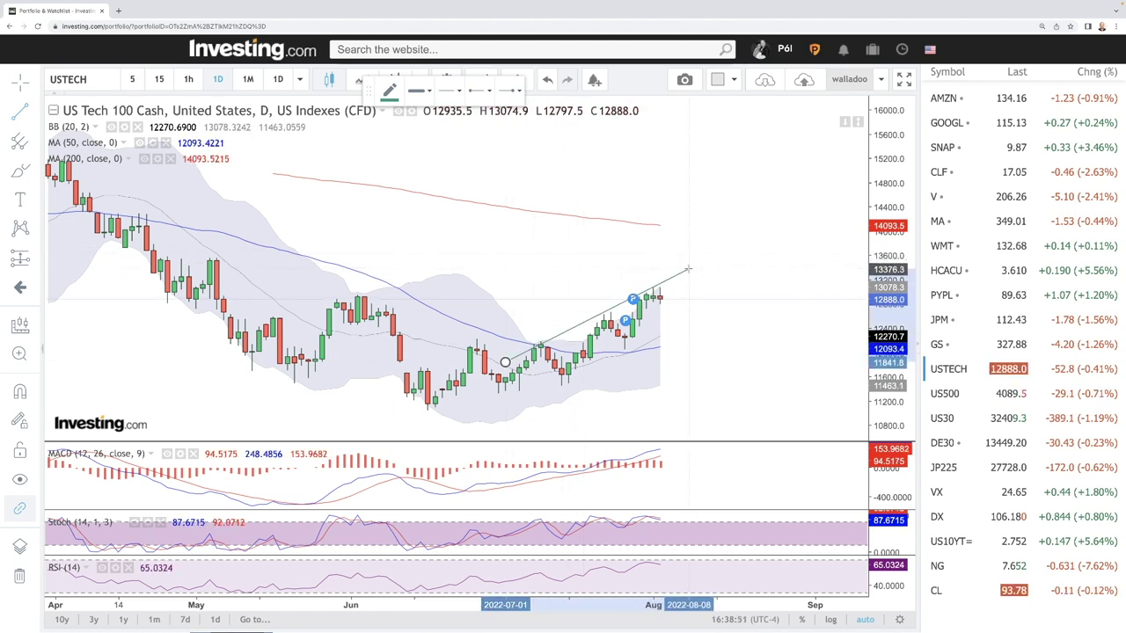
pyautogui.click(687, 269)
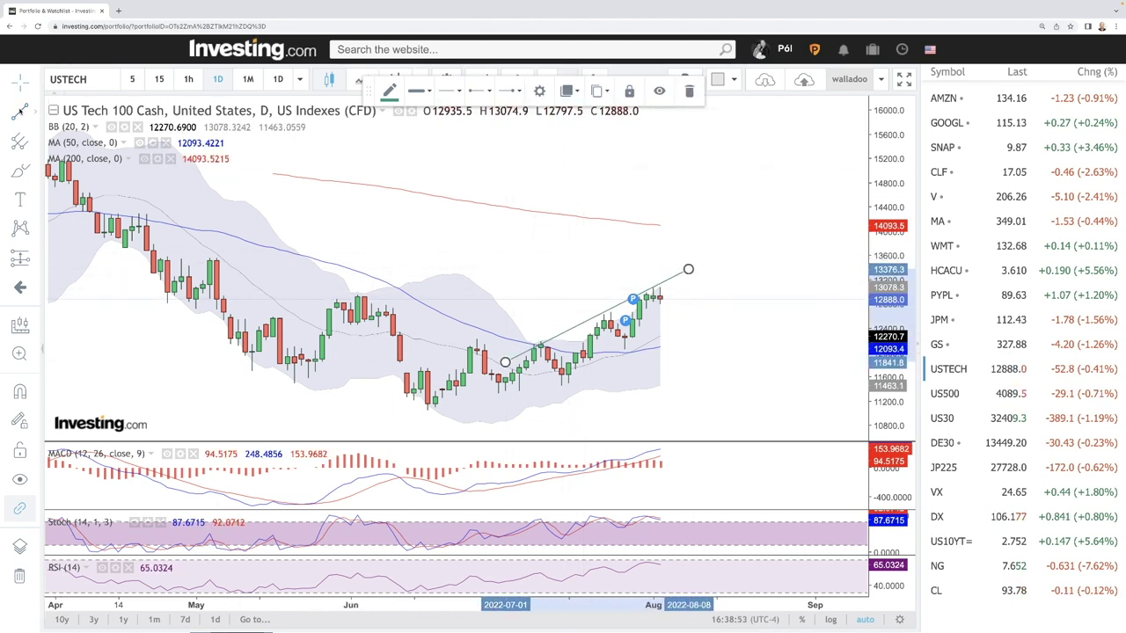
pyautogui.click(561, 384)
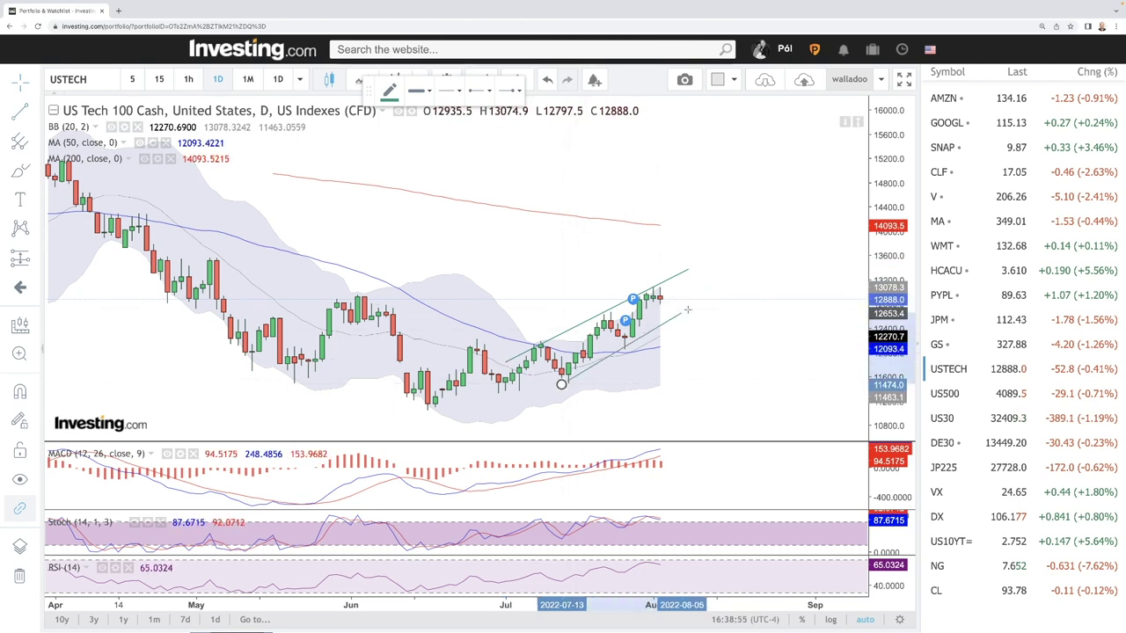
pyautogui.click(695, 312)
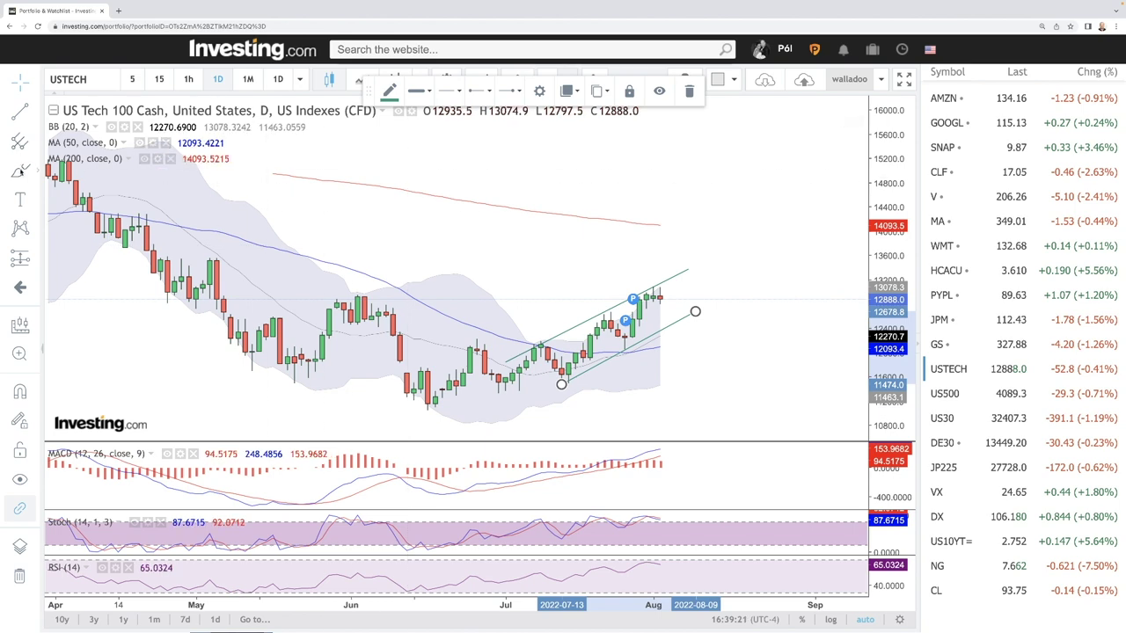
# Brush a dip-then-rise path from the channel bottom, extend the 200-day average, and circle the June low.
pyautogui.click(562, 384)
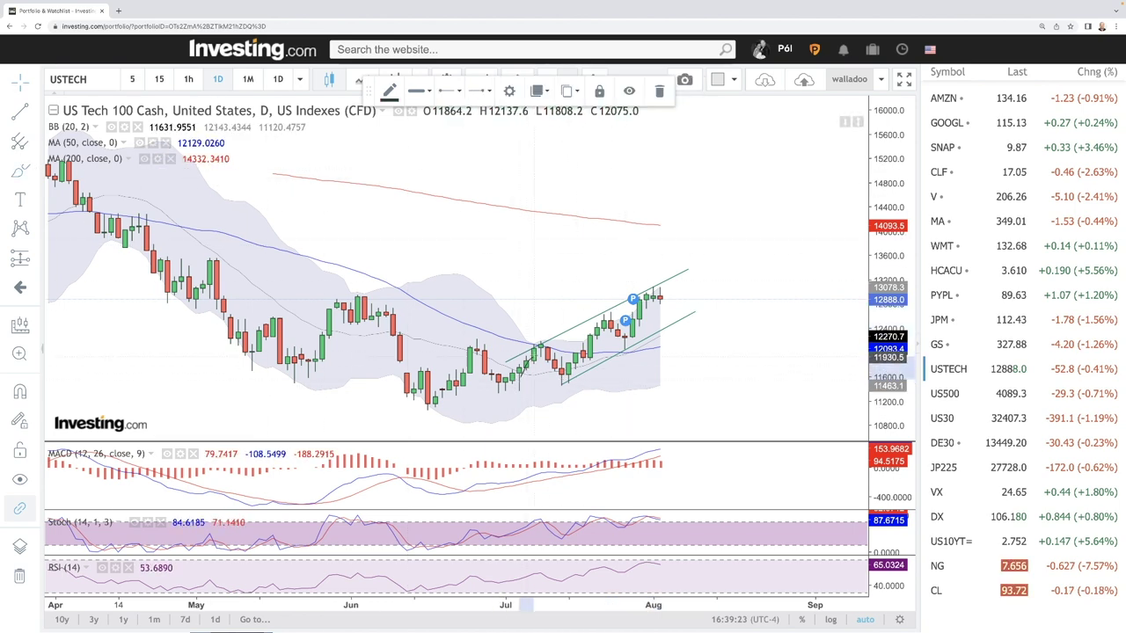
pyautogui.moveTo(574, 393)
pyautogui.mouseDown()
pyautogui.moveTo(652, 298)
pyautogui.moveTo(675, 313)
pyautogui.moveTo(705, 272)
pyautogui.mouseUp()
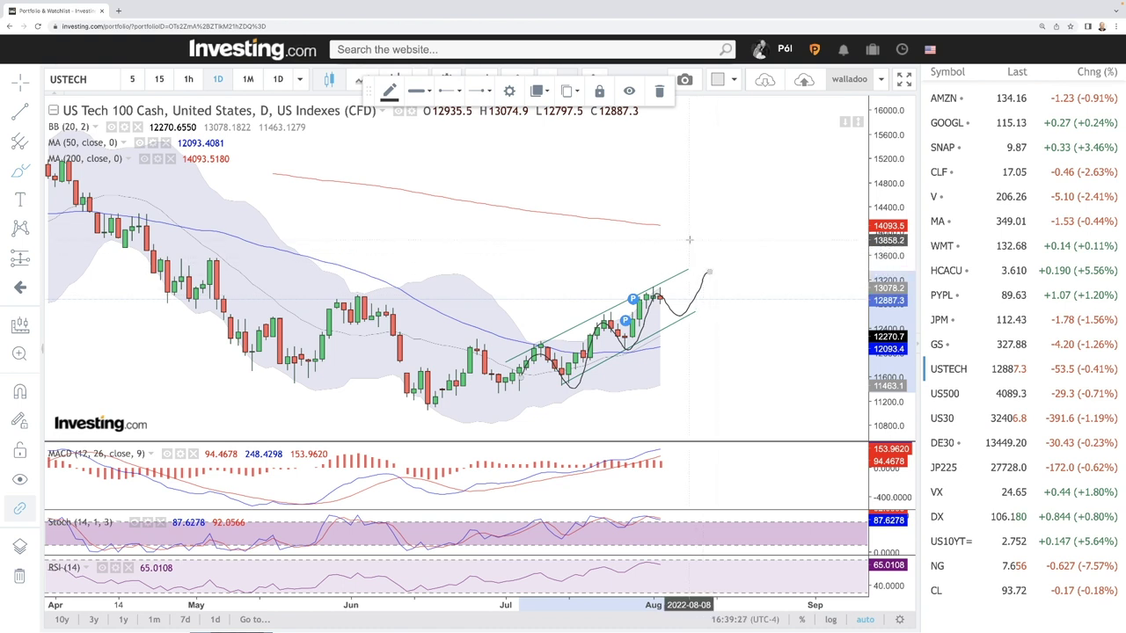
pyautogui.moveTo(663, 226); pyautogui.dragTo(808, 234)
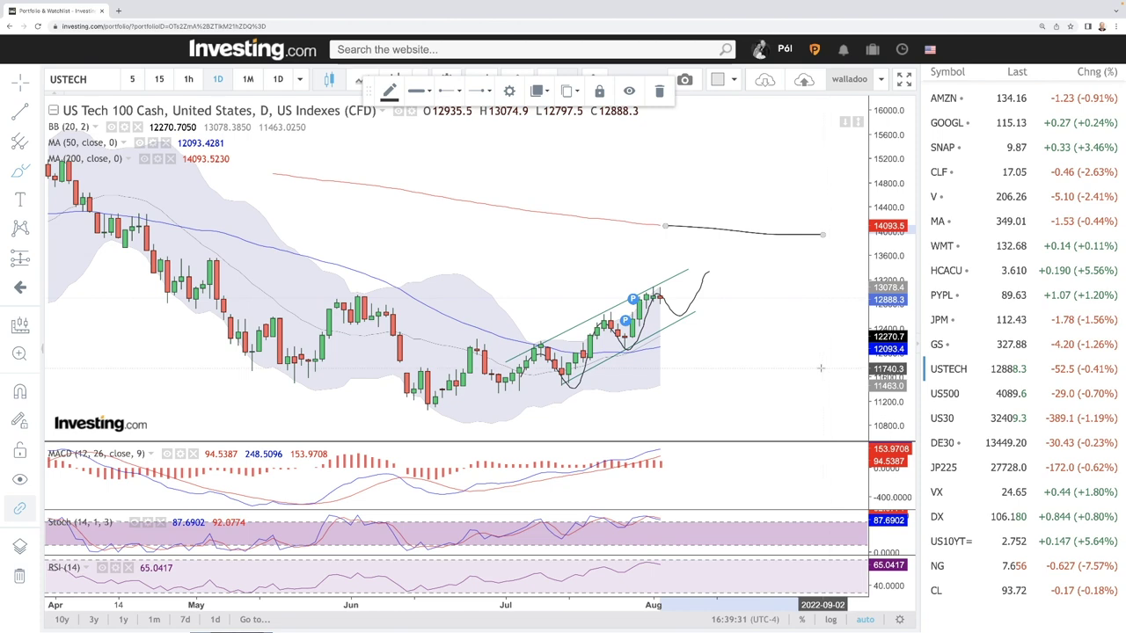
pyautogui.scroll(-2, 747, 383)
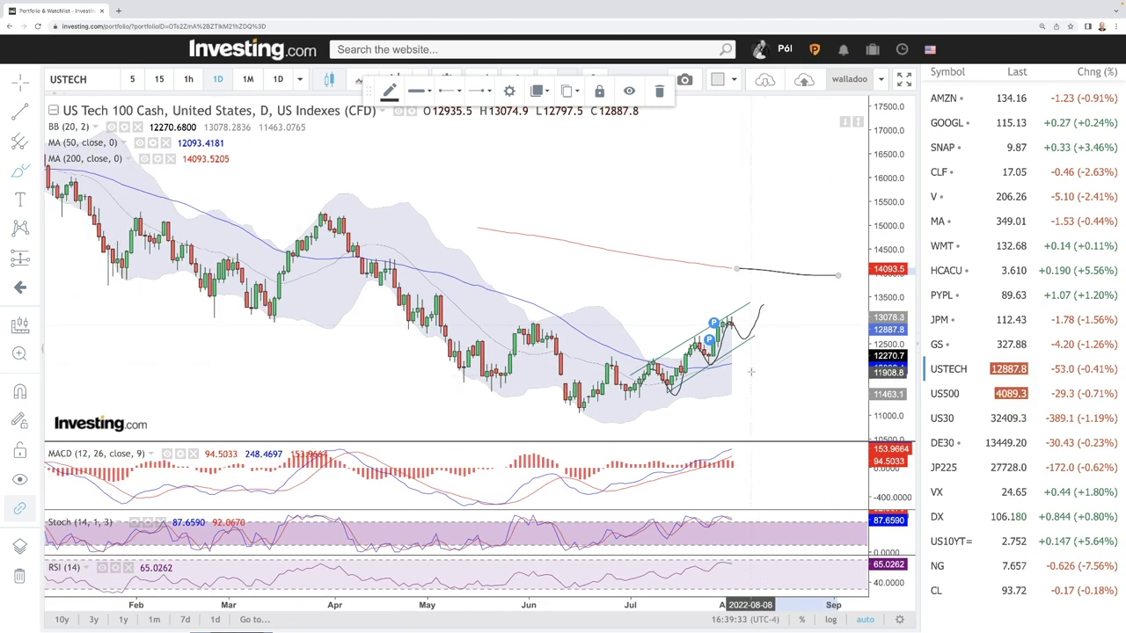
pyautogui.click(585, 402)
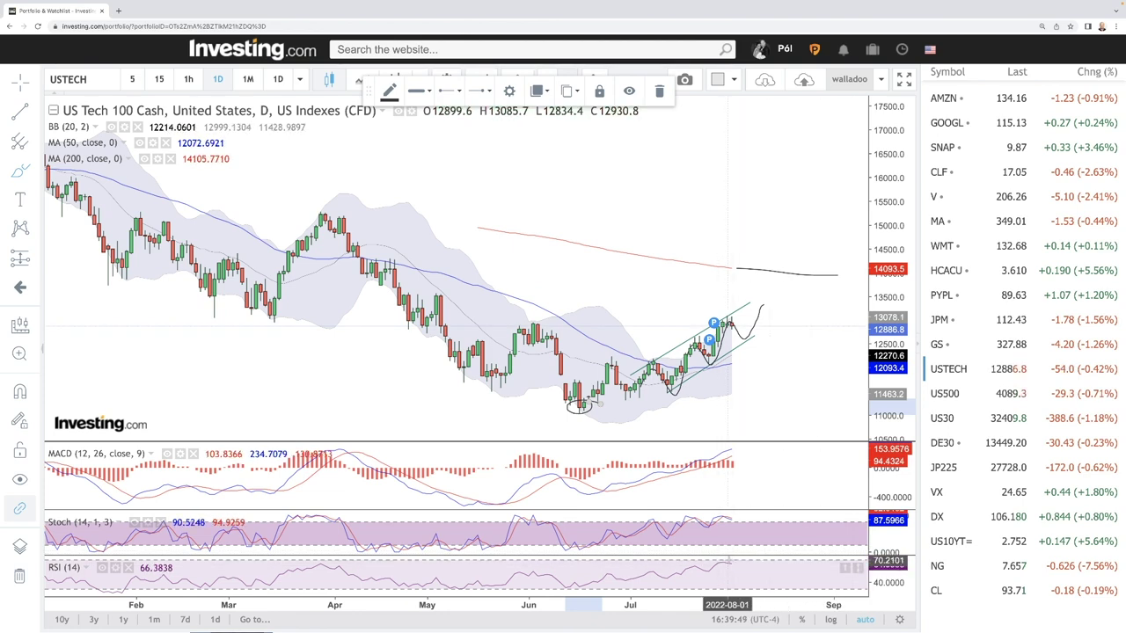
# Draw horizontal levels near 13,500 and 13,000 from March, and circle the early-June peak.
pyautogui.scroll(1, 793, 355)
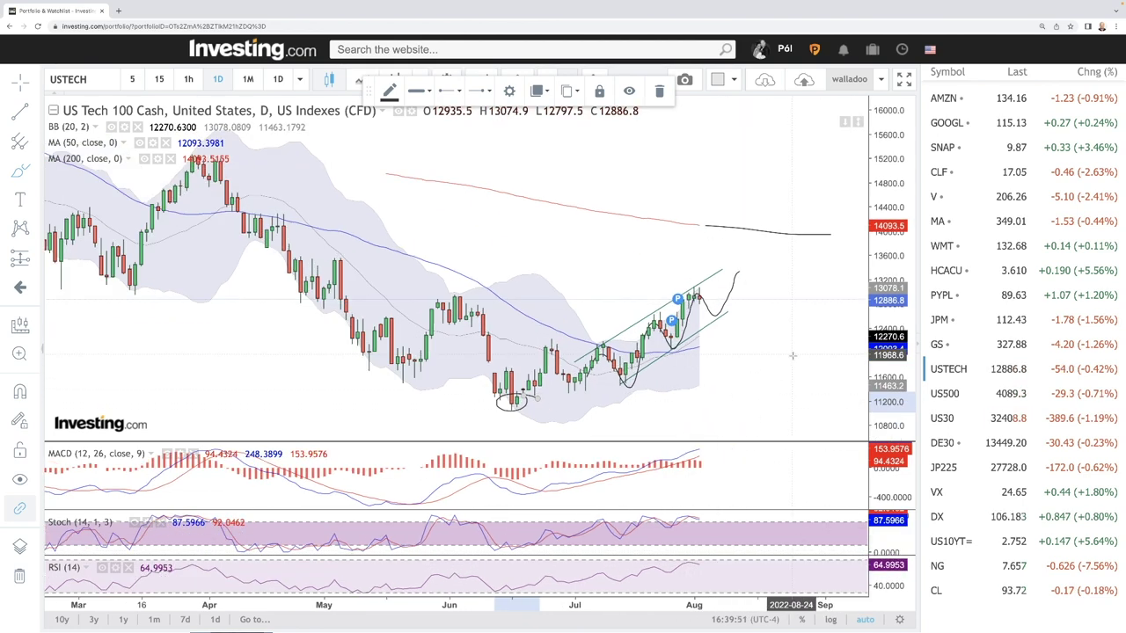
pyautogui.scroll(2, 793, 355)
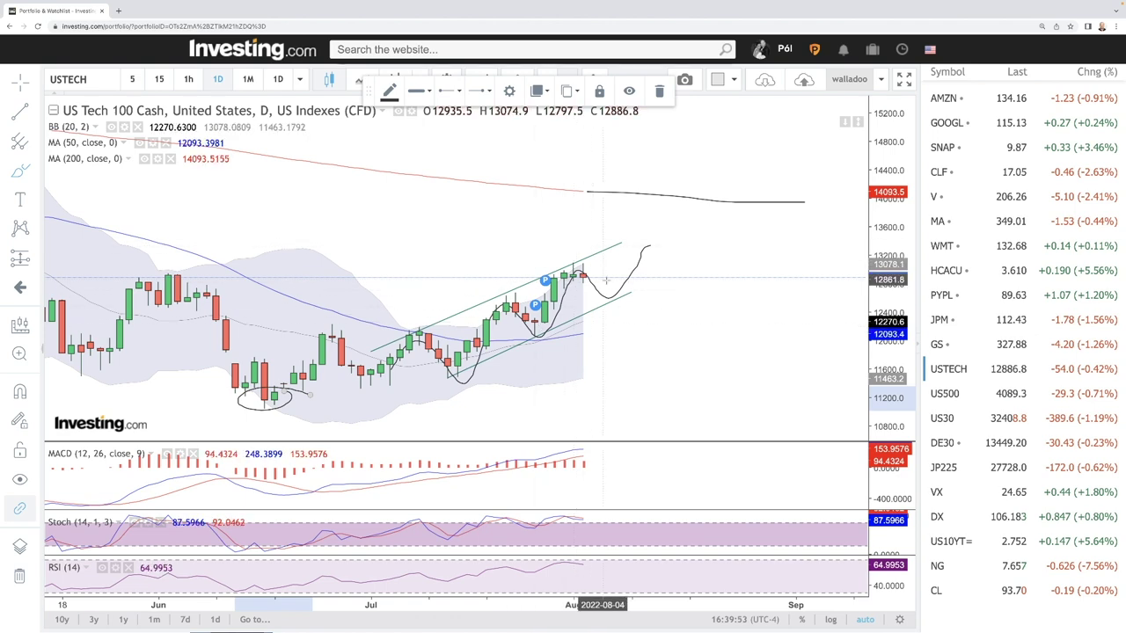
pyautogui.scroll(-3, 704, 308)
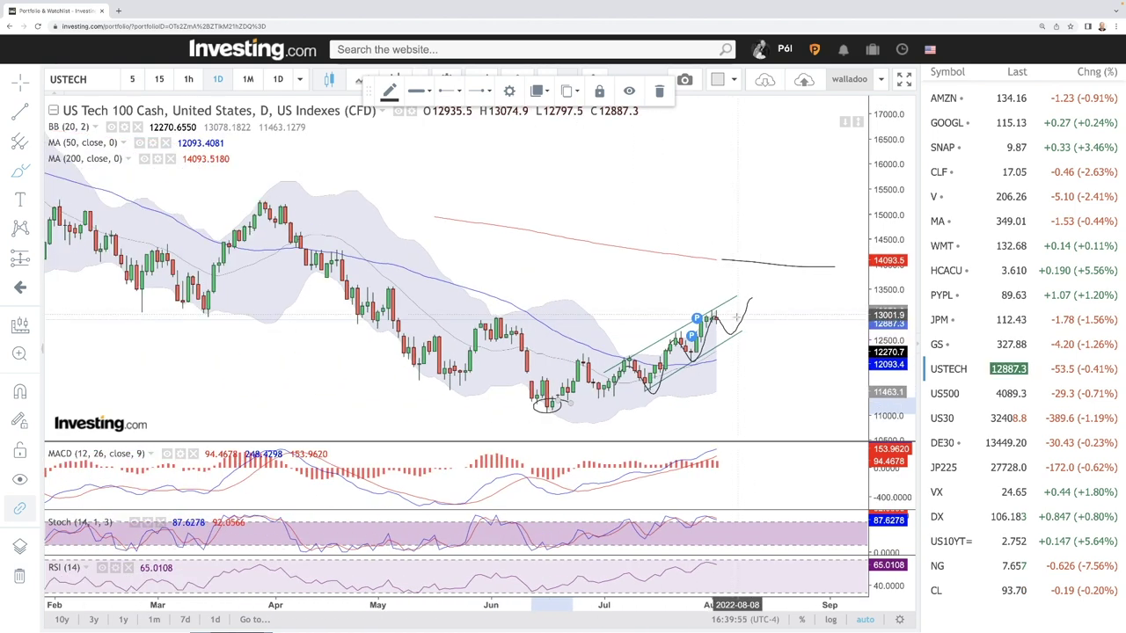
pyautogui.scroll(-1, 677, 307)
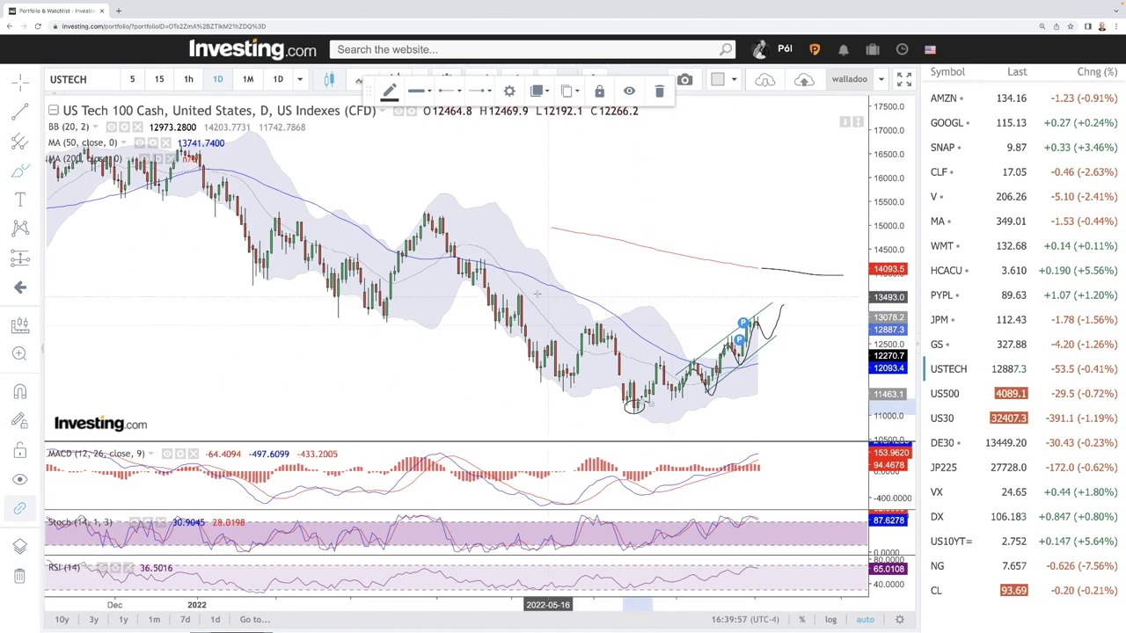
pyautogui.moveTo(336, 295); pyautogui.dragTo(518, 296)
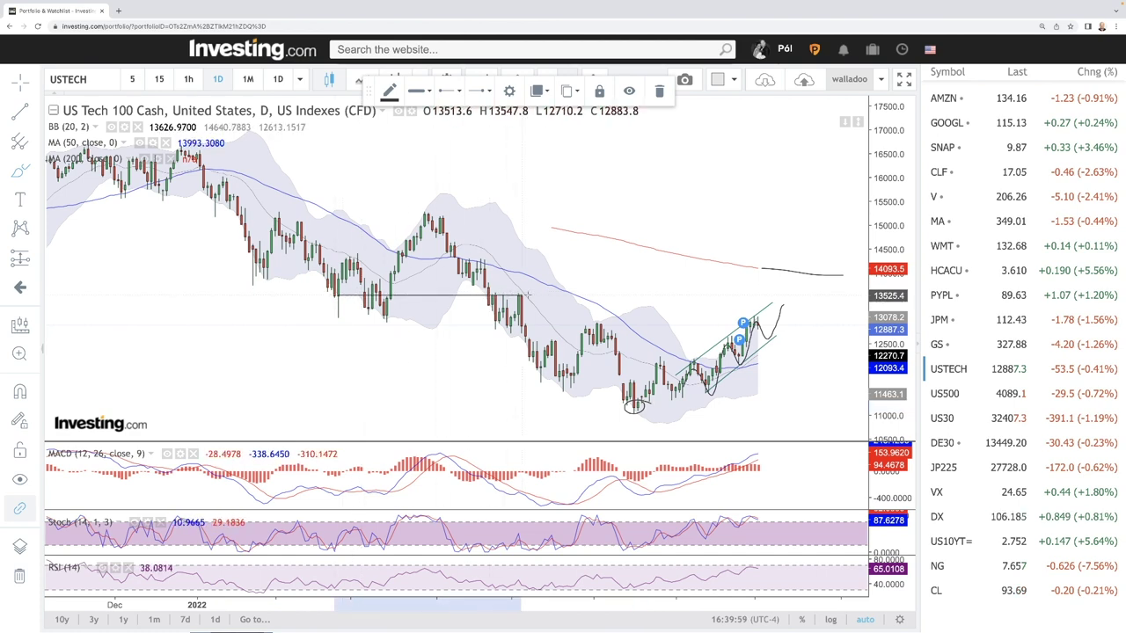
pyautogui.moveTo(454, 317)
pyautogui.mouseDown()
pyautogui.moveTo(316, 320)
pyautogui.moveTo(414, 319)
pyautogui.mouseUp()
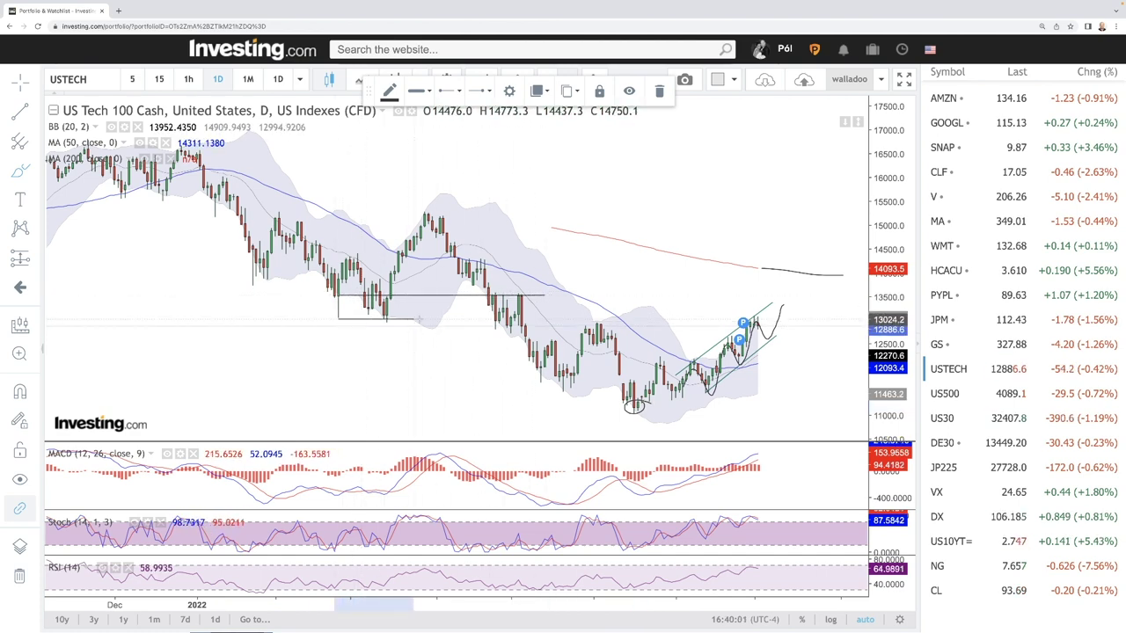
pyautogui.moveTo(555, 322); pyautogui.dragTo(555, 322)
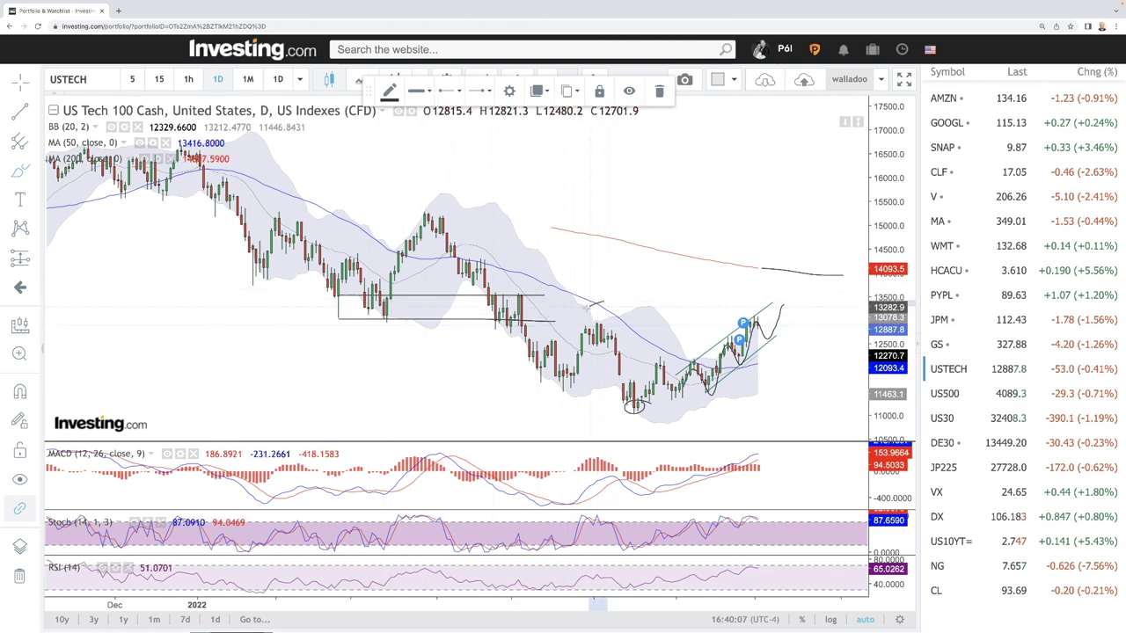
pyautogui.moveTo(613, 330); pyautogui.dragTo(603, 305)
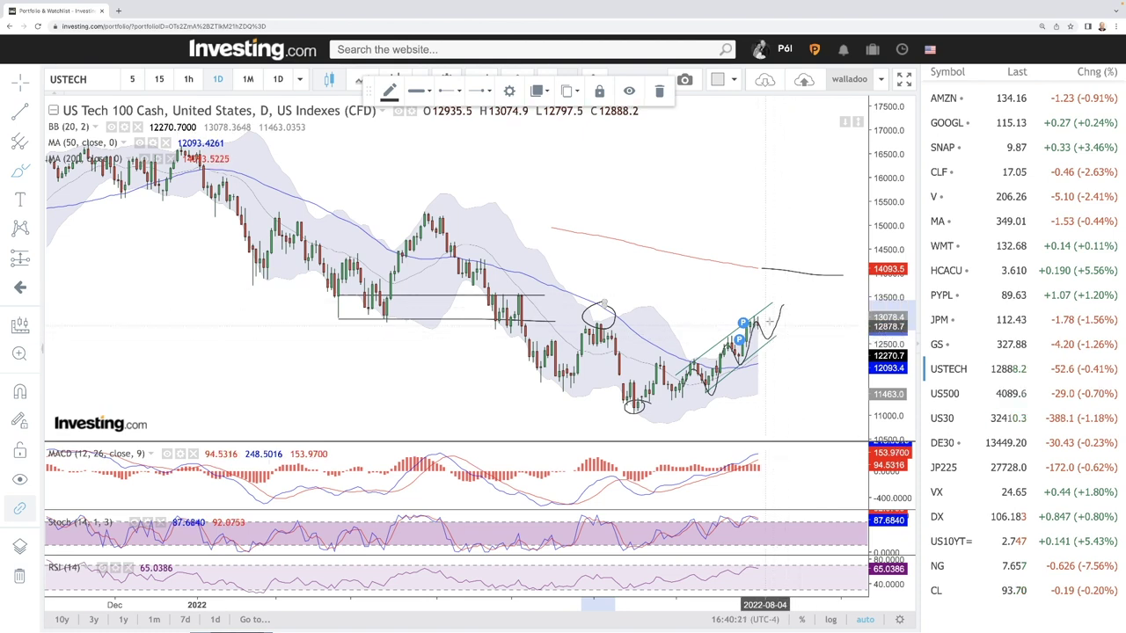
pyautogui.scroll(-3, 785, 306)
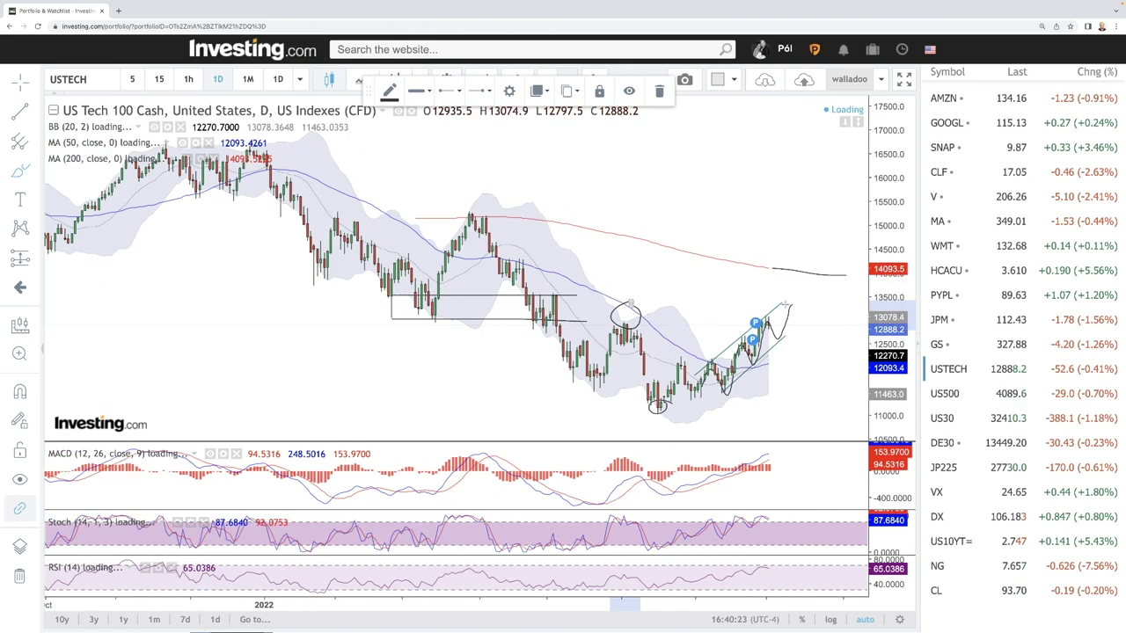
# Switch to the US 500 chart and draw two channel lines from the mid-July lows to the latest candles.
pyautogui.click(945, 393)
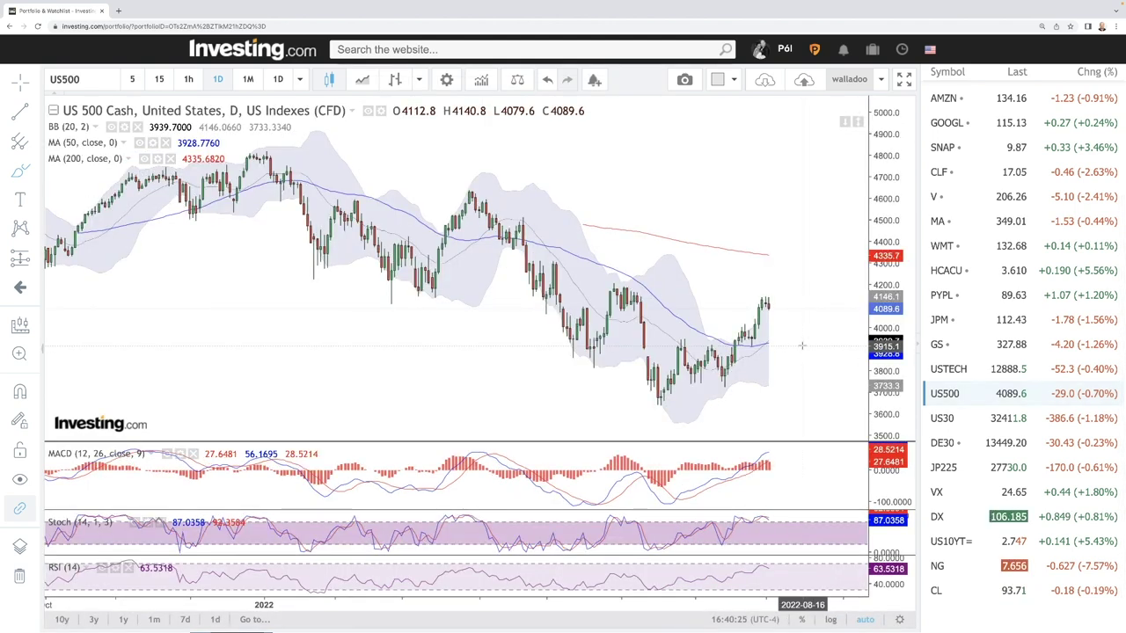
pyautogui.scroll(3, 678, 317)
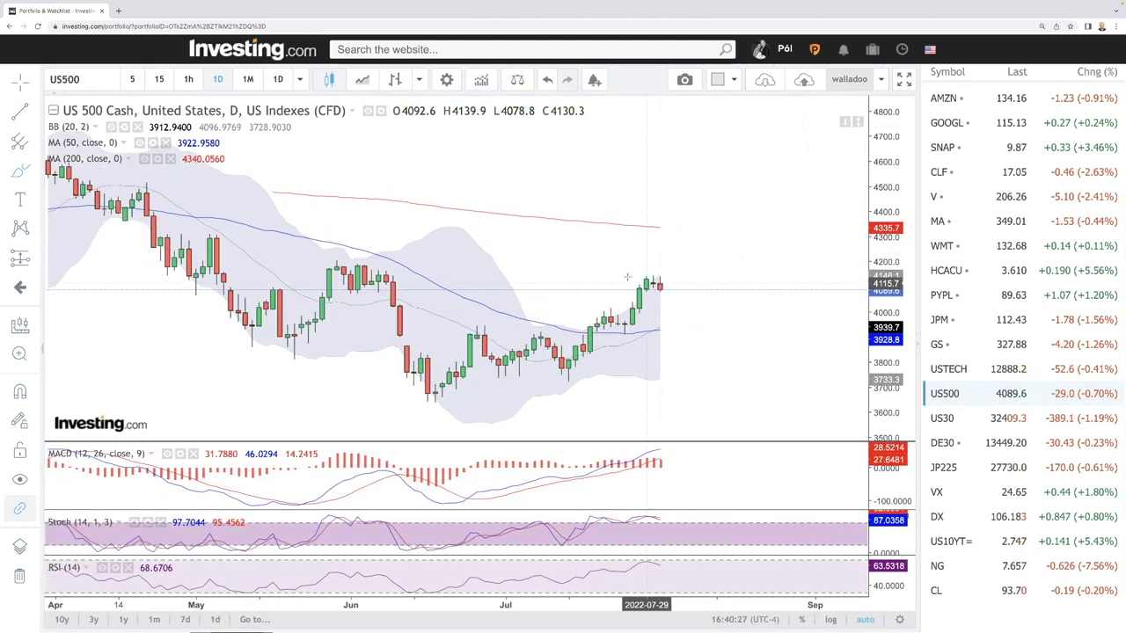
pyautogui.click(656, 274)
pyautogui.click(560, 346)
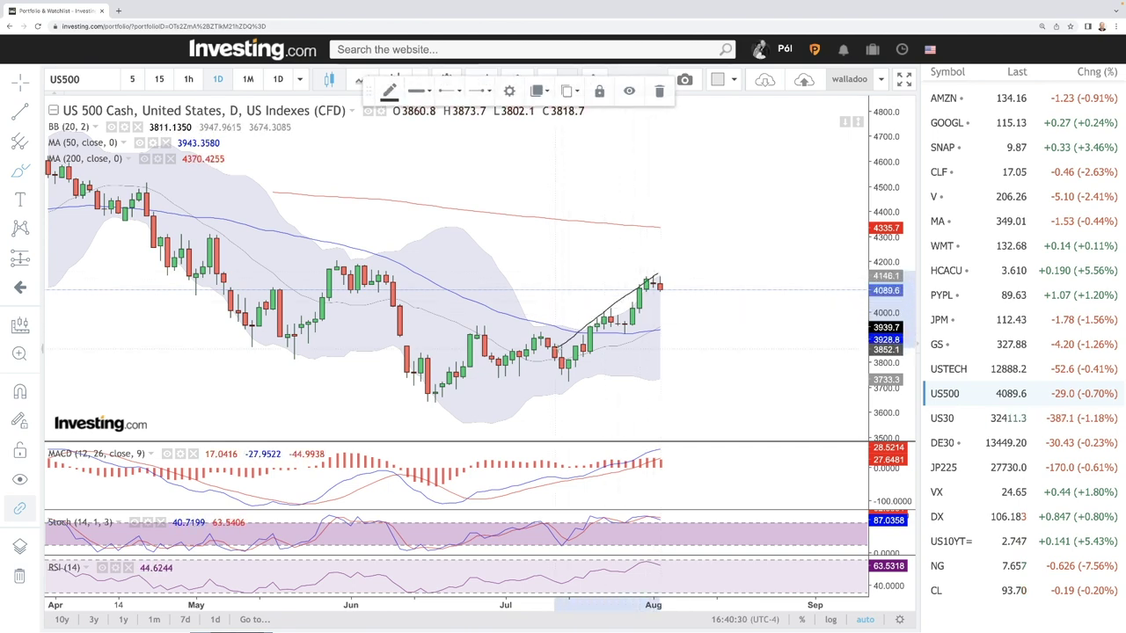
pyautogui.click(674, 309)
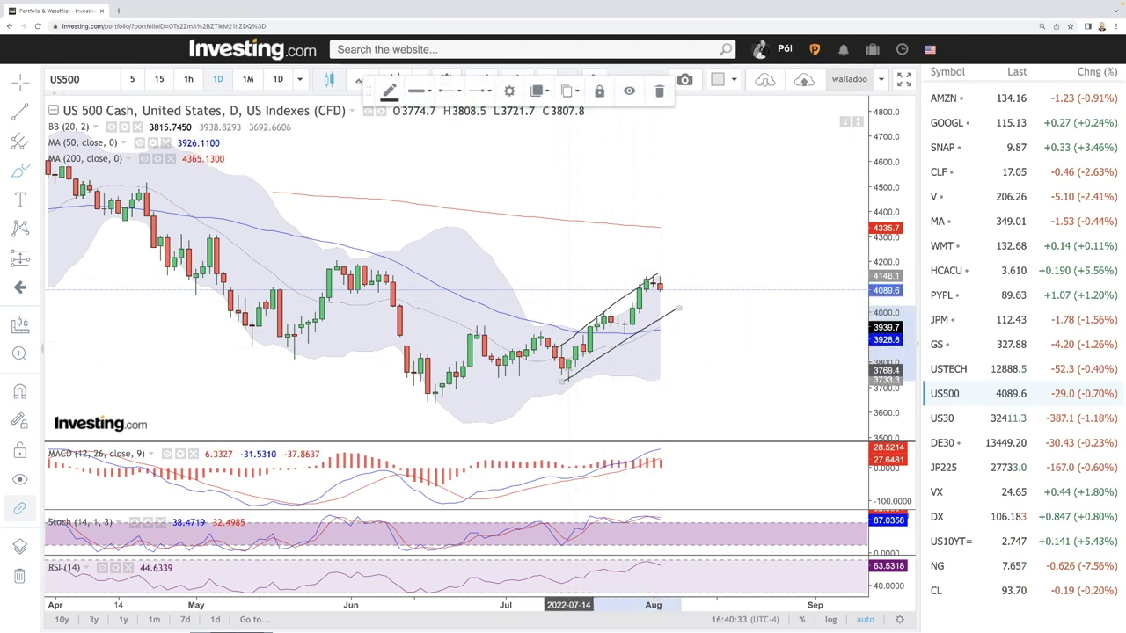
pyautogui.click(566, 379)
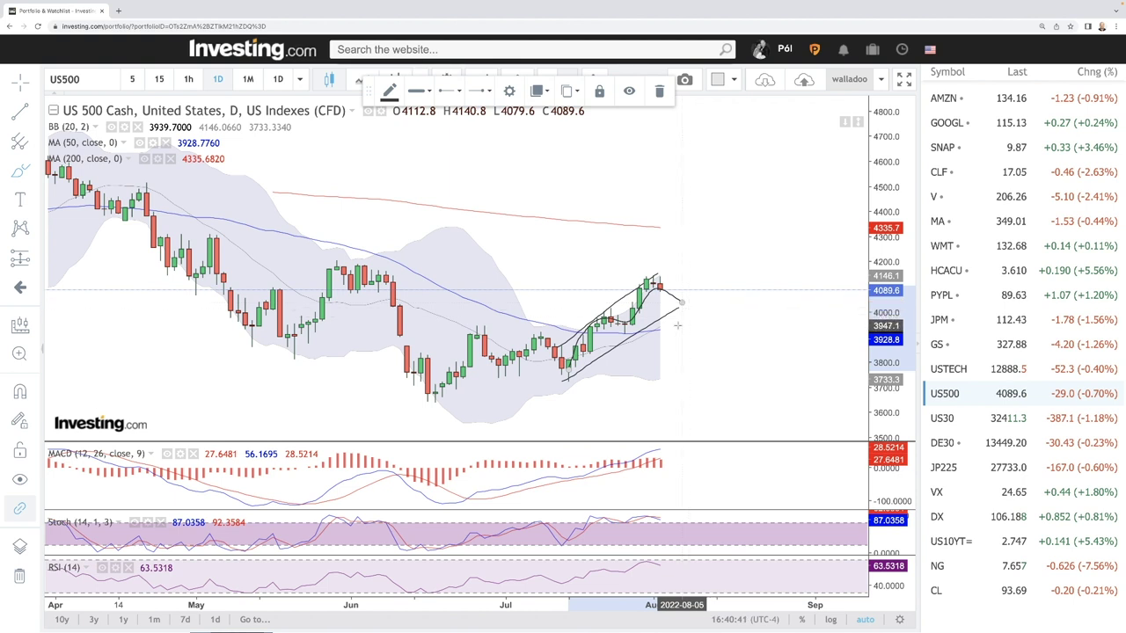
# Sketch short, steep-drop and dip-then-rally projections, and extend the 200-day average as a declining line.
pyautogui.moveTo(665, 327); pyautogui.dragTo(723, 307)
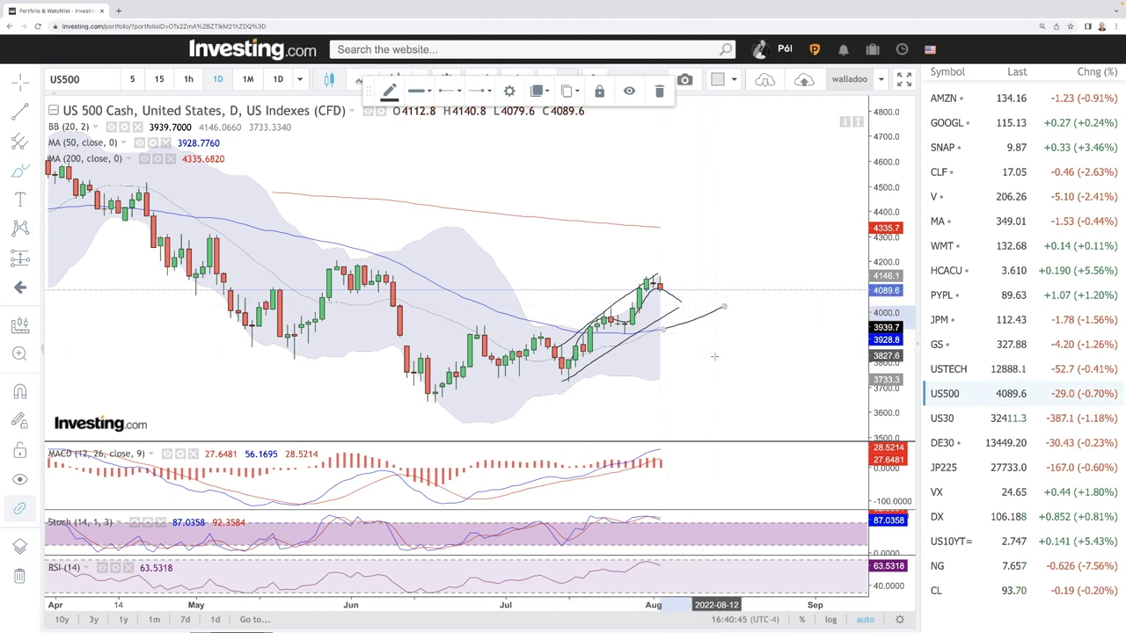
pyautogui.moveTo(698, 331); pyautogui.dragTo(708, 400)
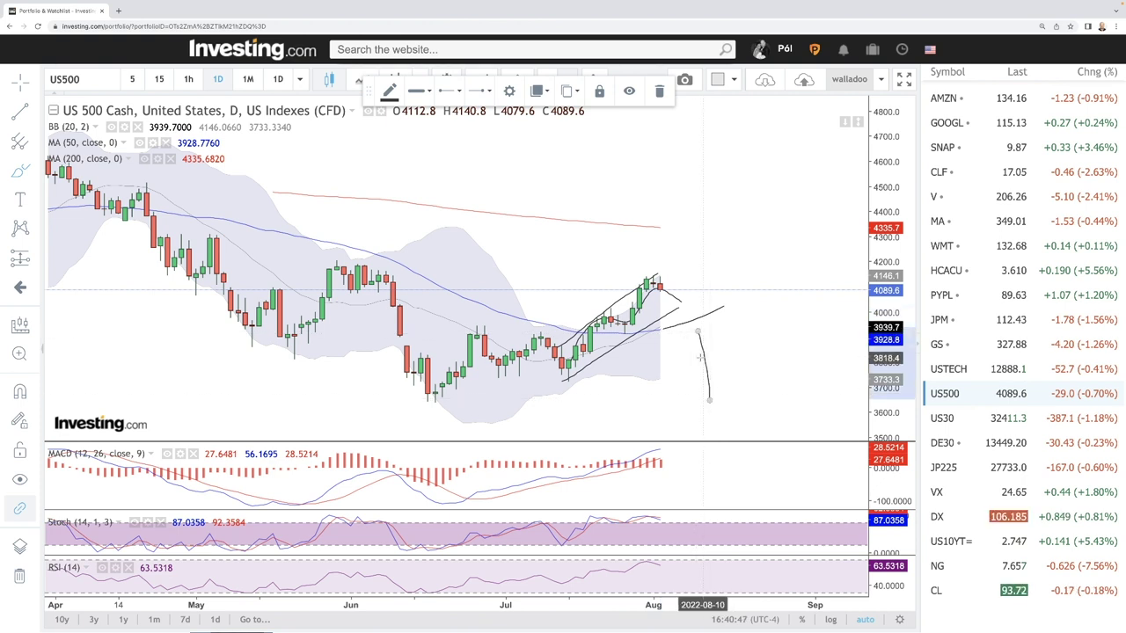
pyautogui.moveTo(678, 301)
pyautogui.mouseDown()
pyautogui.moveTo(699, 306)
pyautogui.moveTo(729, 254)
pyautogui.mouseUp()
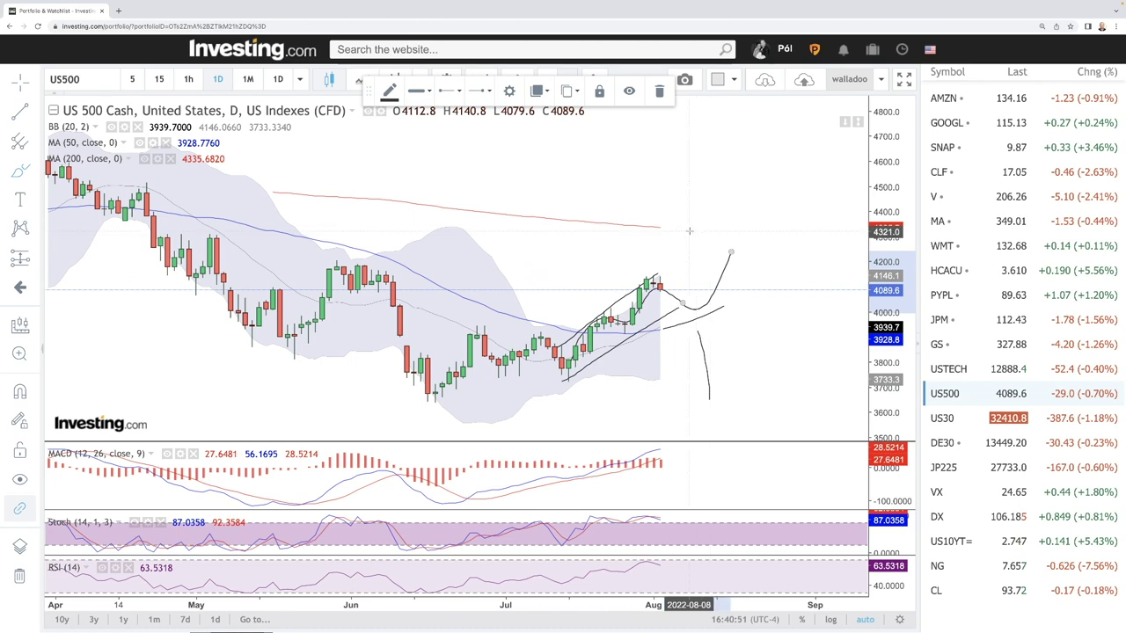
pyautogui.moveTo(666, 229); pyautogui.dragTo(807, 256)
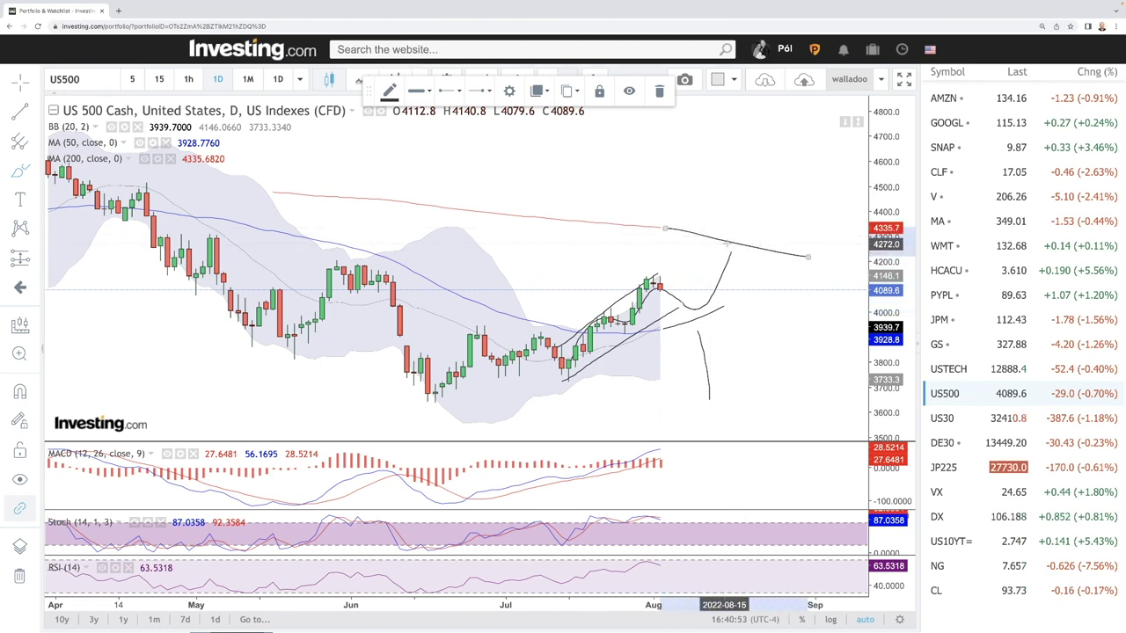
pyautogui.scroll(-5, 744, 253)
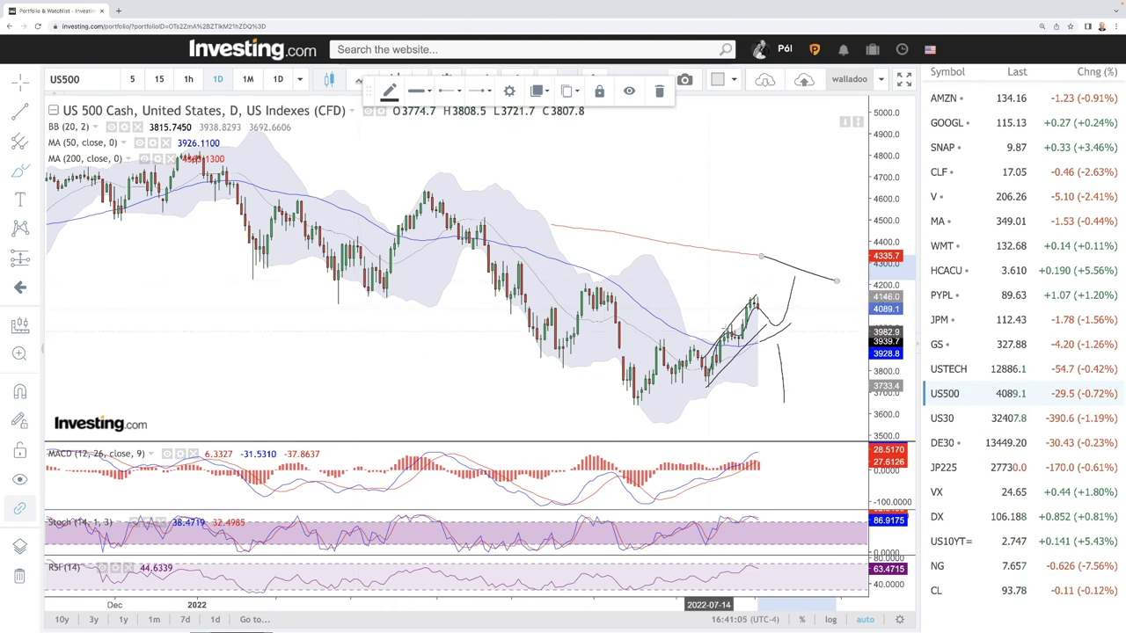
pyautogui.scroll(5, 780, 317)
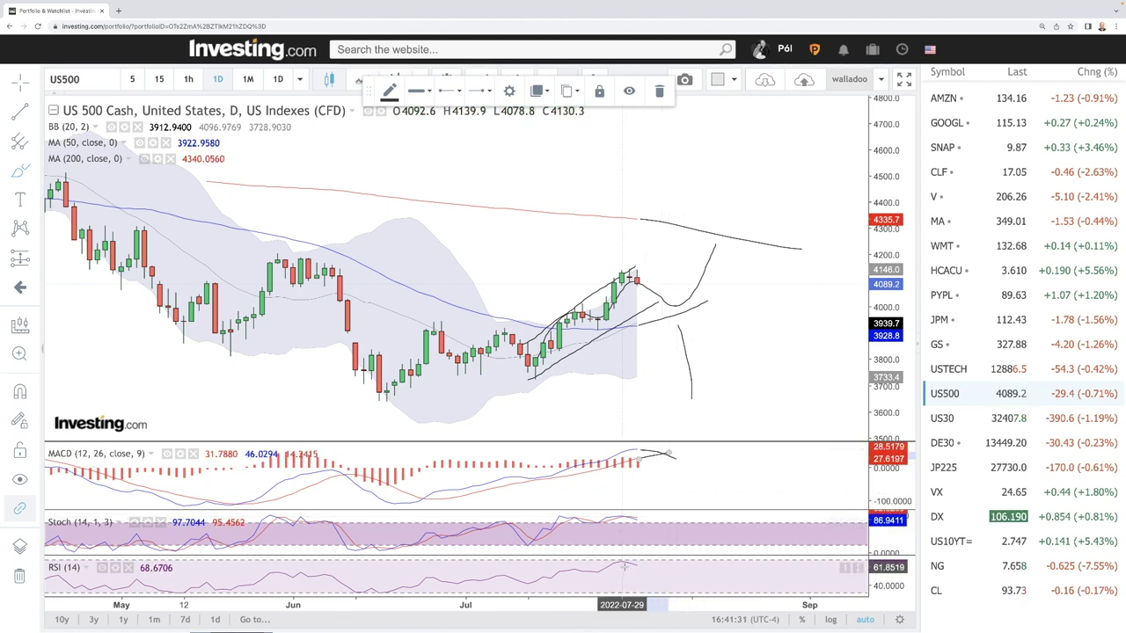
# On the US 30 chart, sketch a gently rising projected path and two channel lines along the July rally.
pyautogui.click(937, 417)
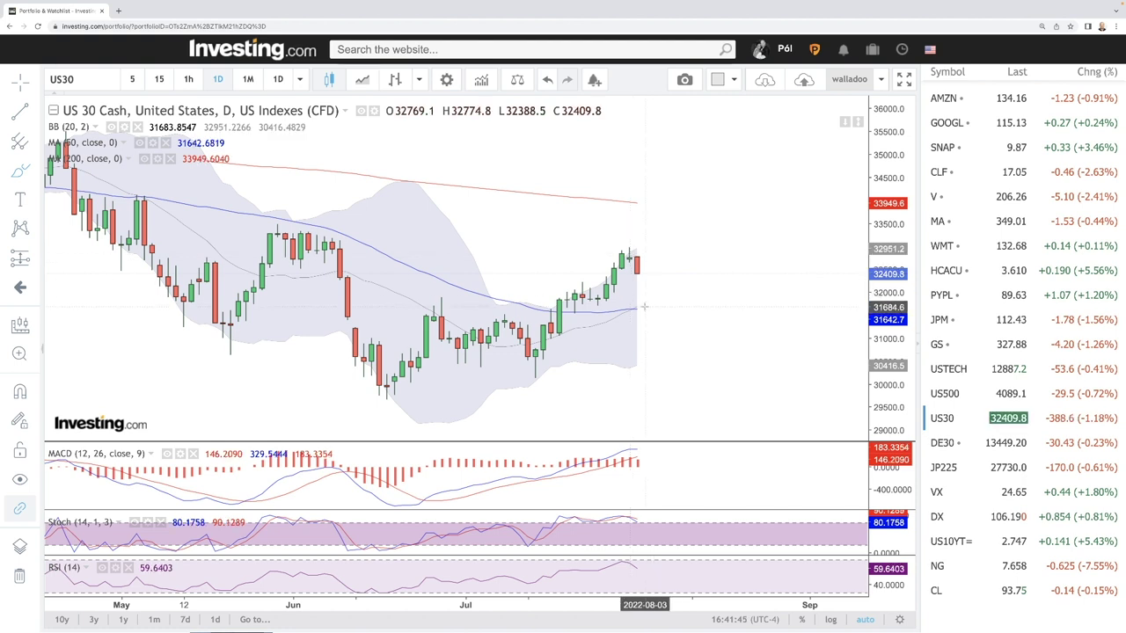
pyautogui.moveTo(640, 310); pyautogui.dragTo(755, 292)
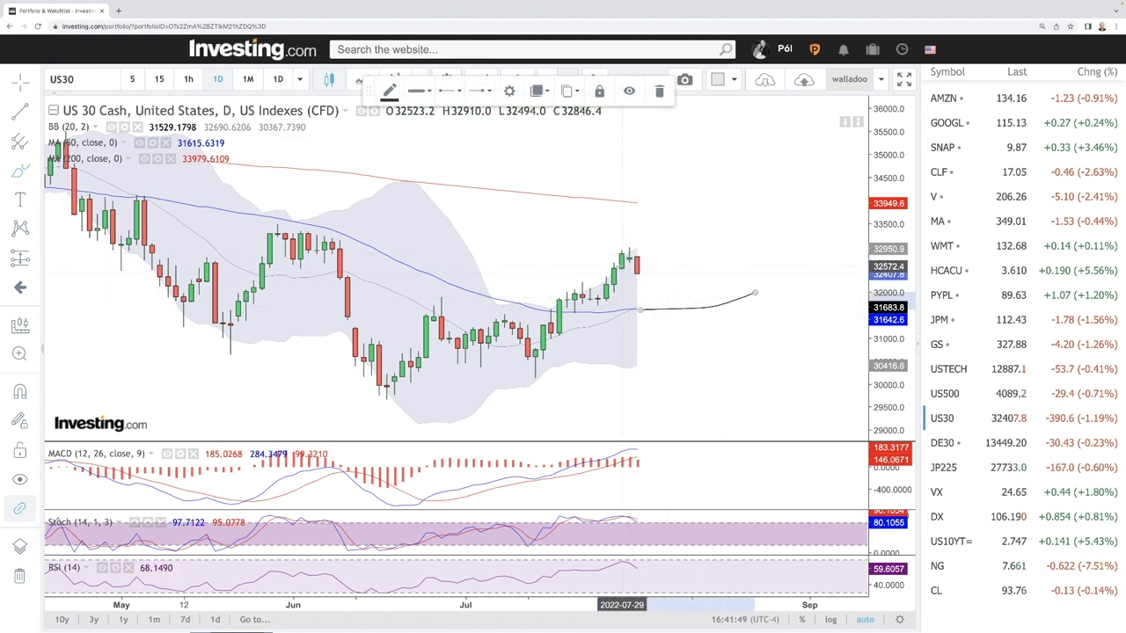
pyautogui.moveTo(626, 249); pyautogui.dragTo(506, 321)
pyautogui.moveTo(640, 280); pyautogui.dragTo(525, 352)
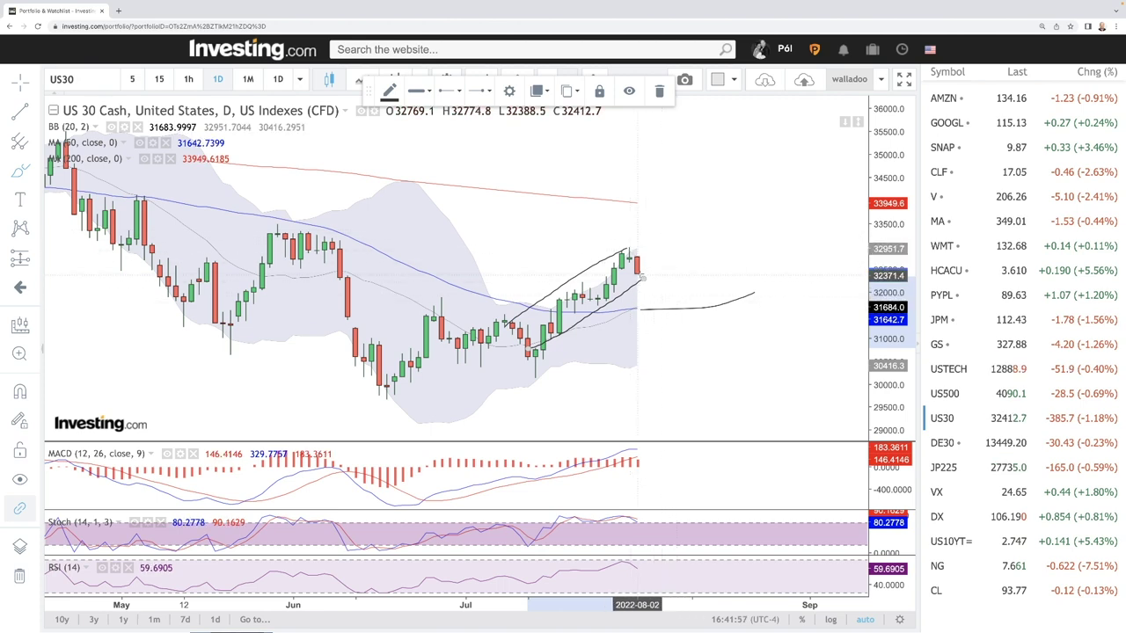
pyautogui.scroll(5, 642, 278)
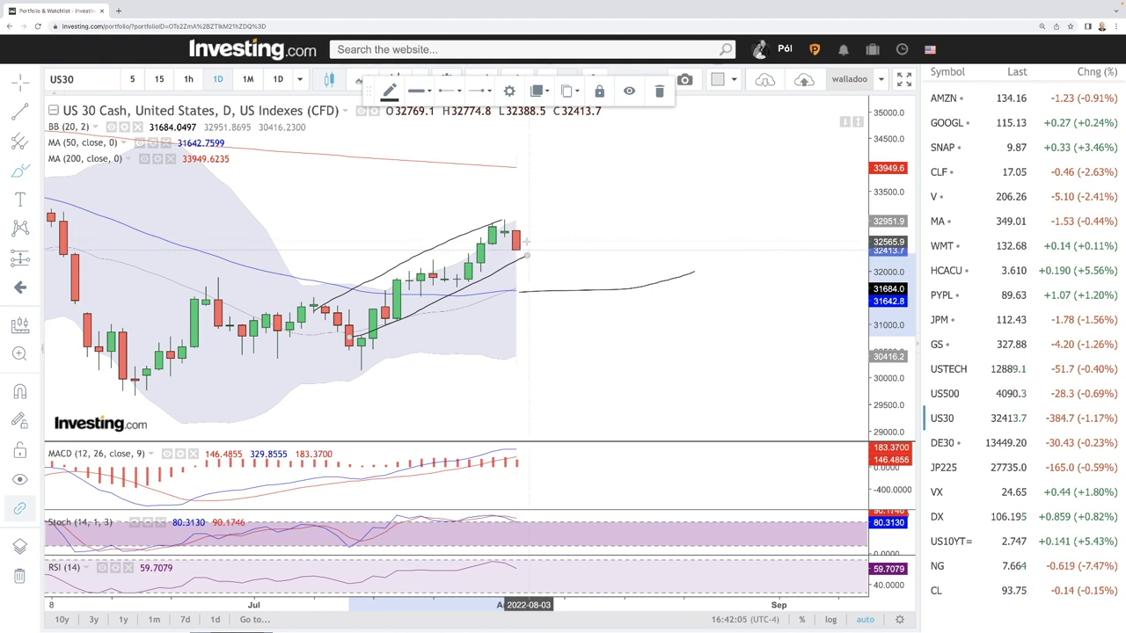
pyautogui.scroll(-5, 517, 248)
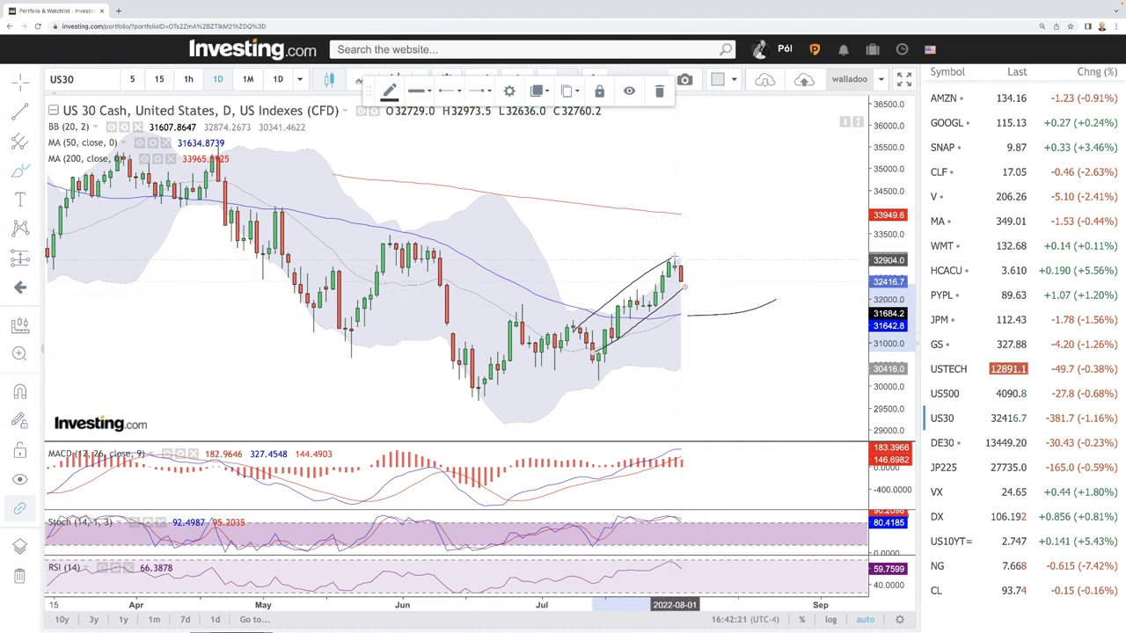
# Draw two horizontal resistance lines across the earlier 2022 highs on US 30, then switch to the DAX.
pyautogui.scroll(-2, 692, 240)
pyautogui.scroll(-1, 674, 248)
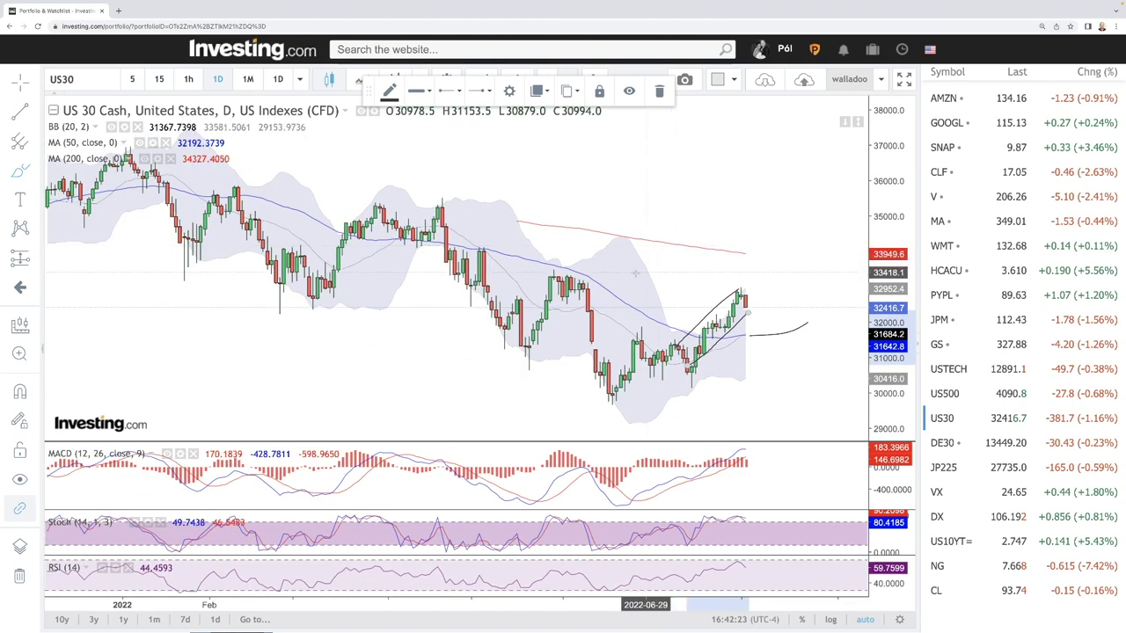
pyautogui.moveTo(290, 274); pyautogui.dragTo(587, 274)
pyautogui.moveTo(283, 301); pyautogui.dragTo(591, 300)
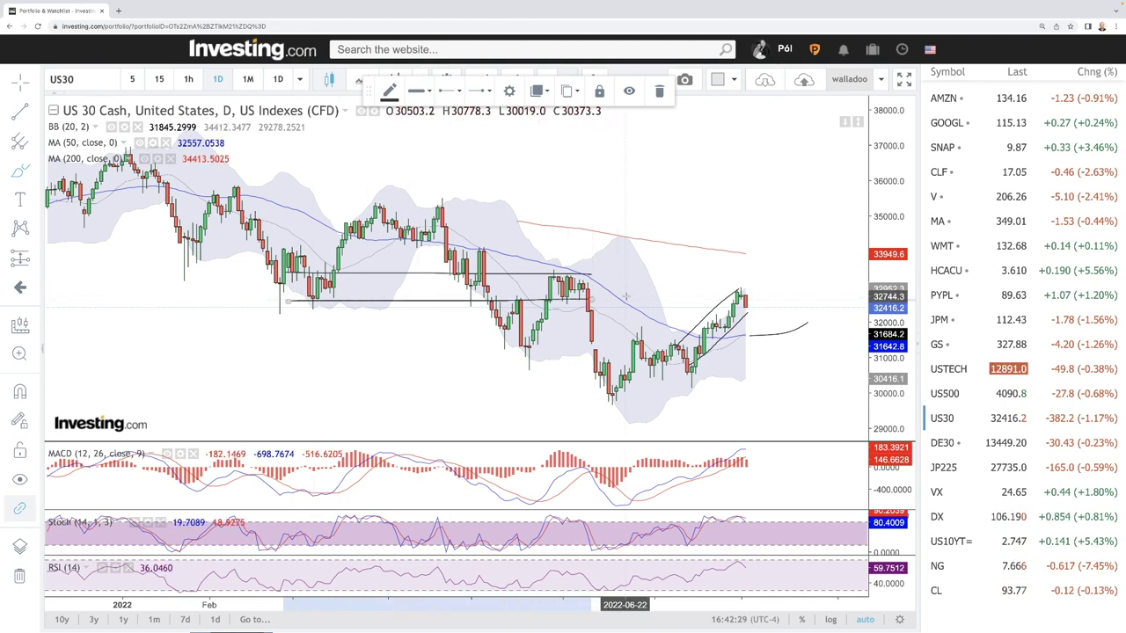
pyautogui.click(941, 442)
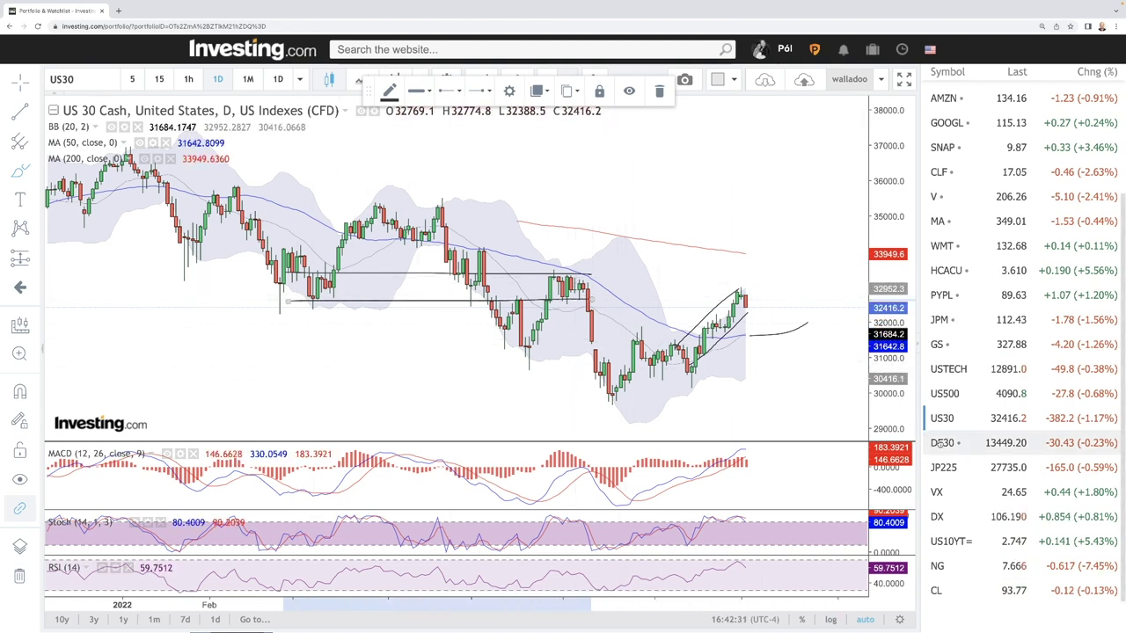
pyautogui.scroll(5, 785, 311)
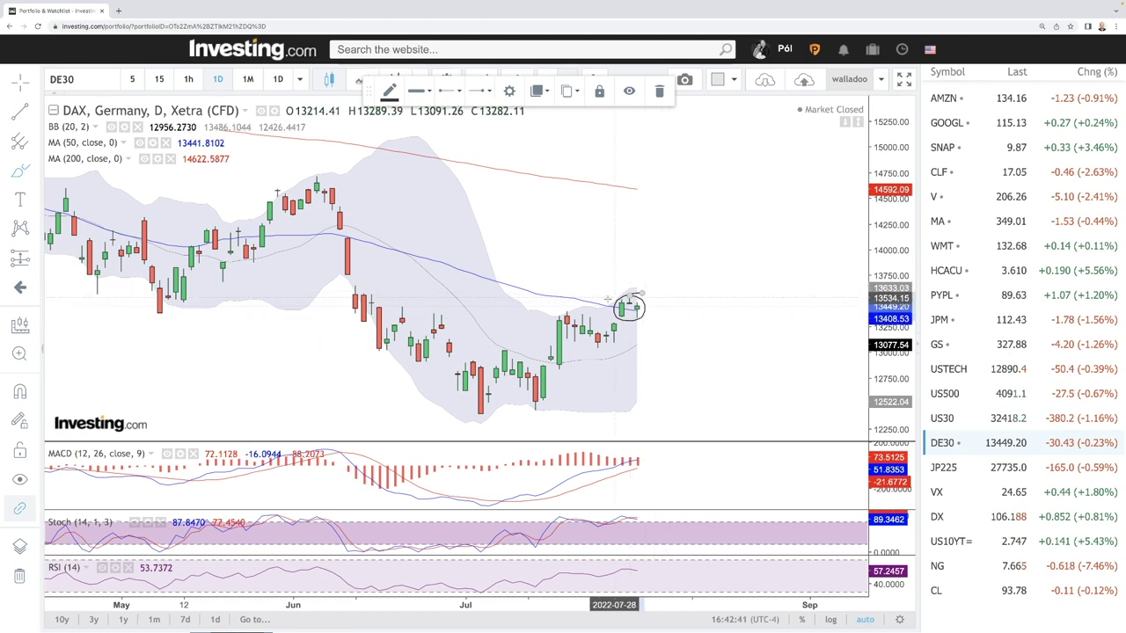
# Draw a channel line from the lower July low and a declining 200-day average extension, then switch to Nikkei 225.
pyautogui.click(457, 373)
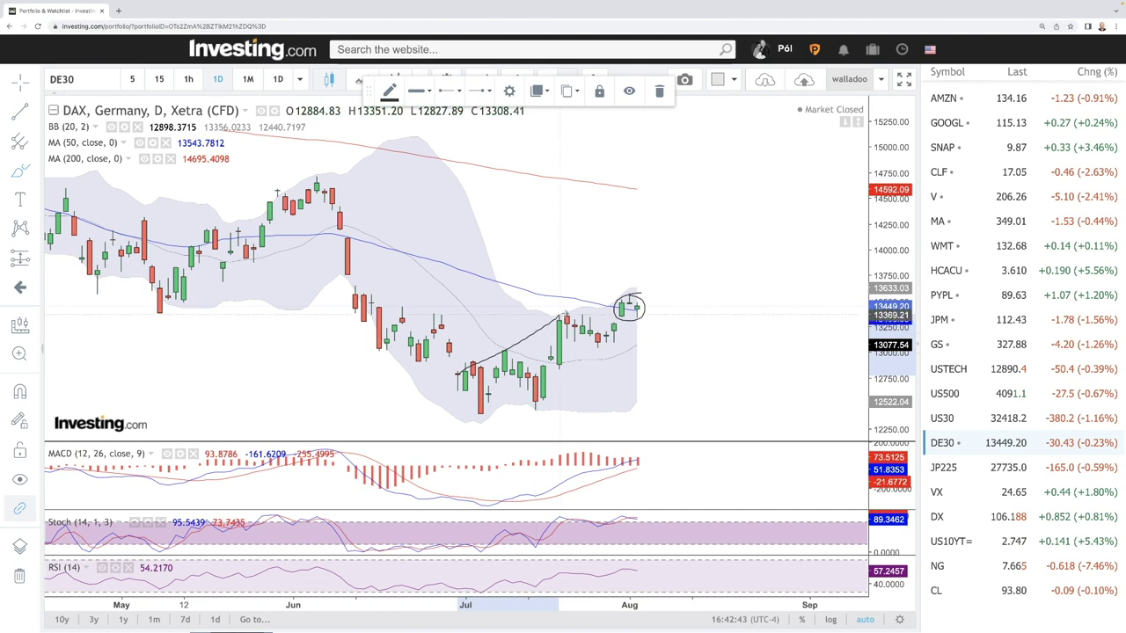
pyautogui.moveTo(460, 372); pyautogui.dragTo(669, 309)
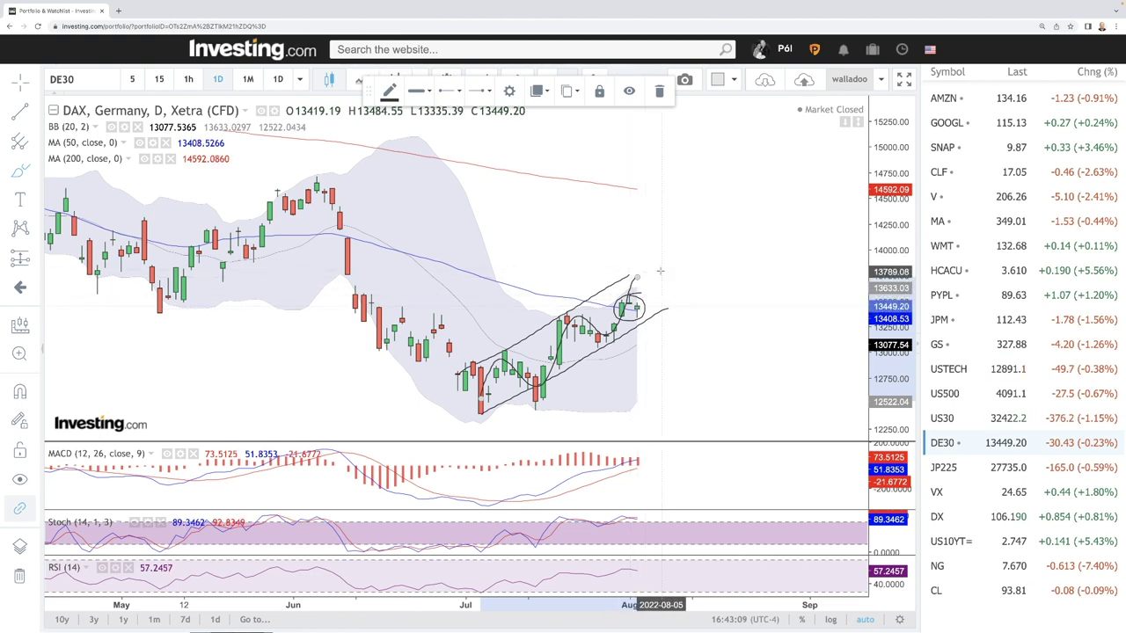
pyautogui.click(639, 190)
pyautogui.click(793, 229)
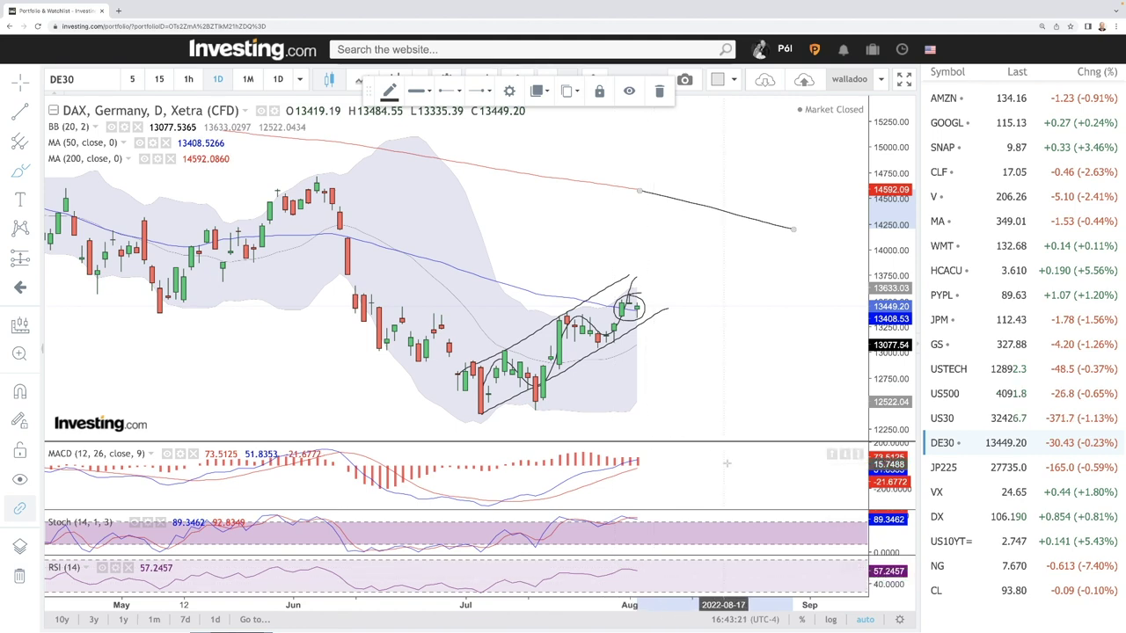
pyautogui.click(948, 469)
# Zoom the Nikkei 225 chart, draw a resistance line over the recent highs, and add projection lines.
pyautogui.scroll(-5, 674, 232)
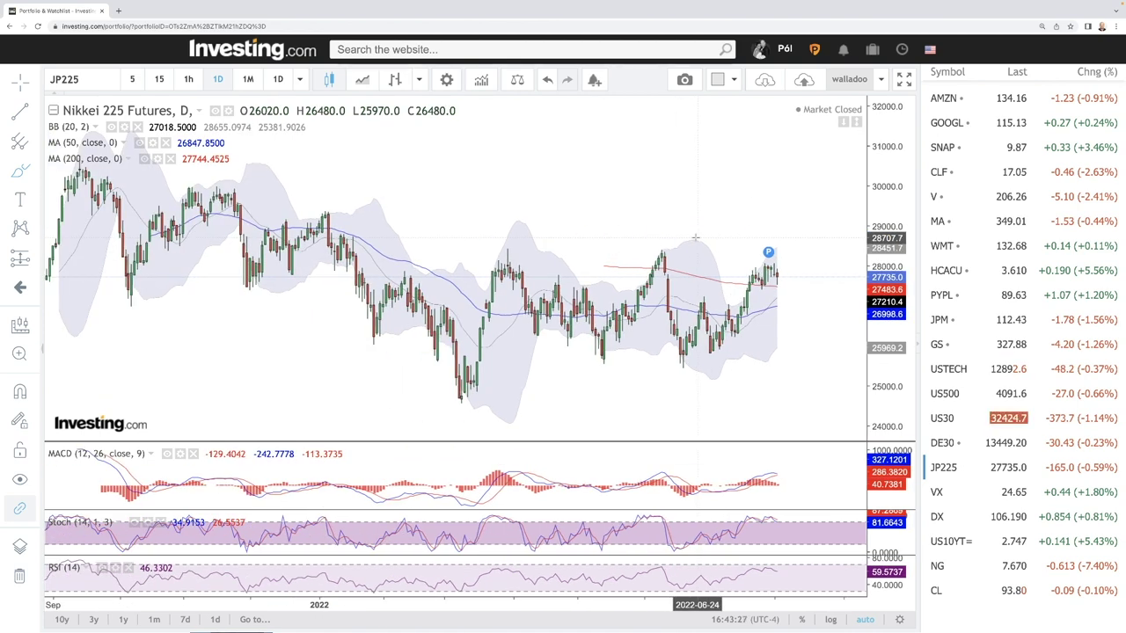
pyautogui.scroll(-2, 695, 237)
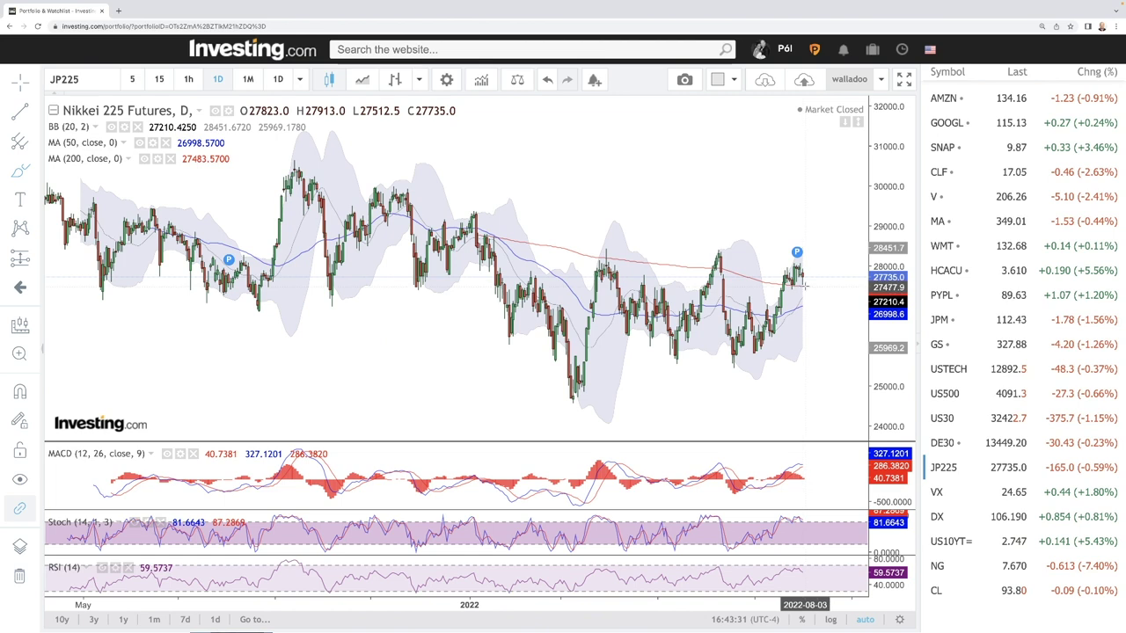
pyautogui.scroll(4, 799, 278)
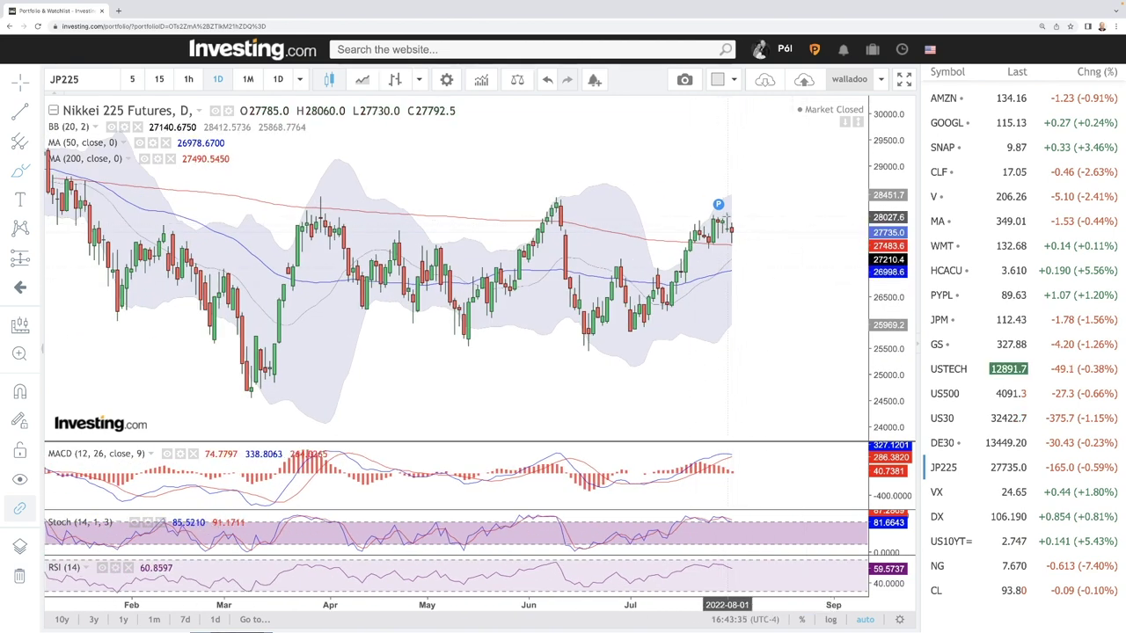
pyautogui.moveTo(699, 214); pyautogui.dragTo(732, 214)
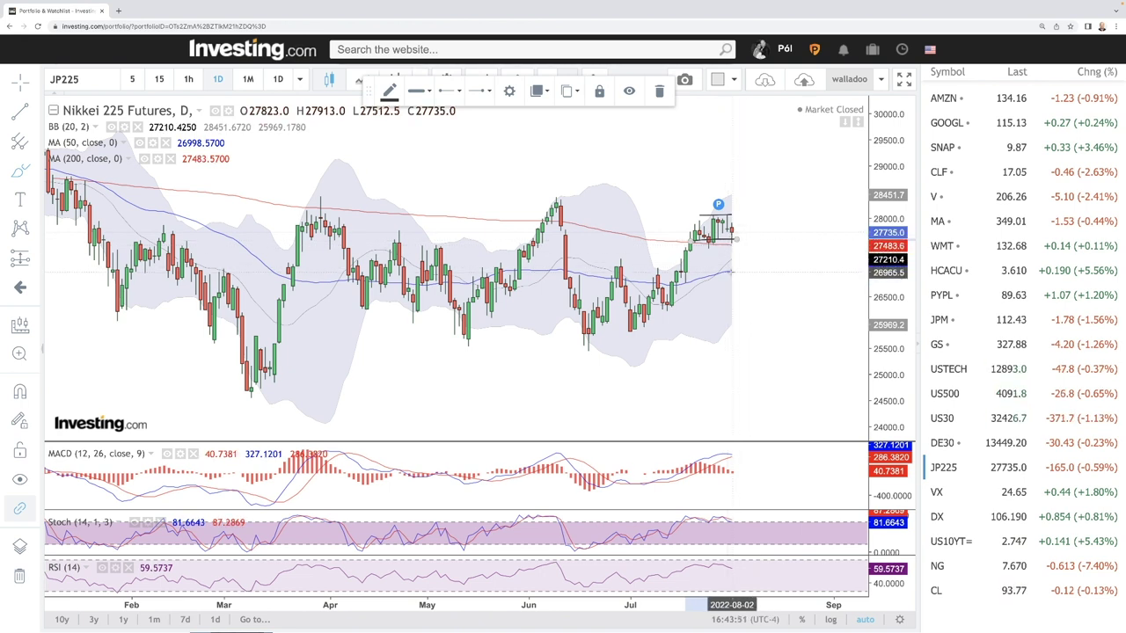
pyautogui.click(809, 247)
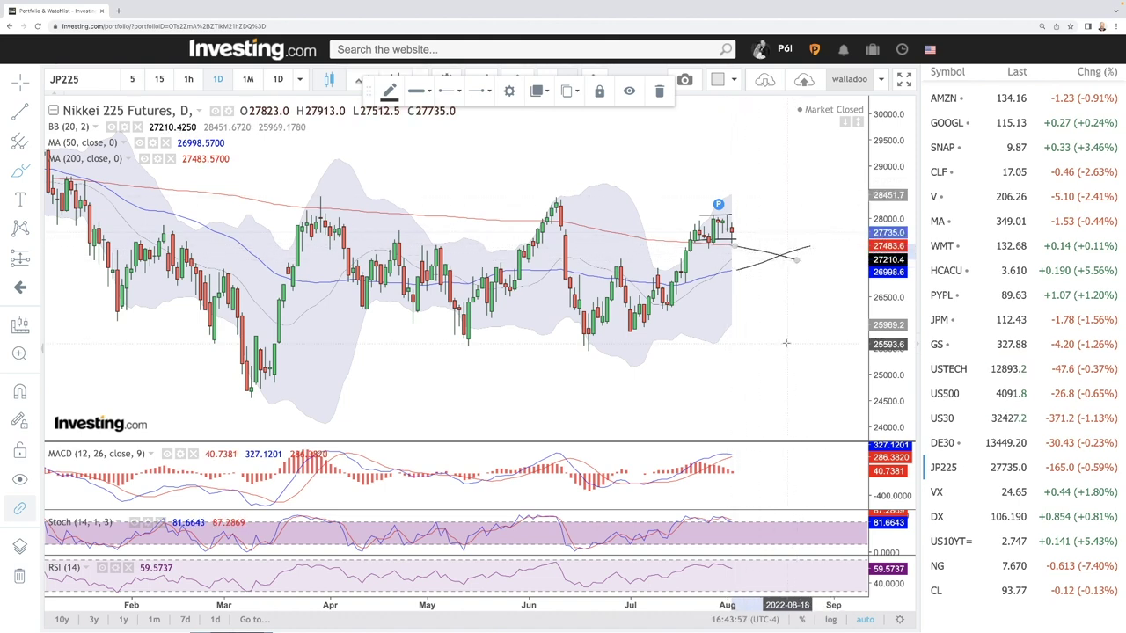
# Sketch a sharp downward projected path right of the latest candles.
pyautogui.scroll(-5, 785, 343)
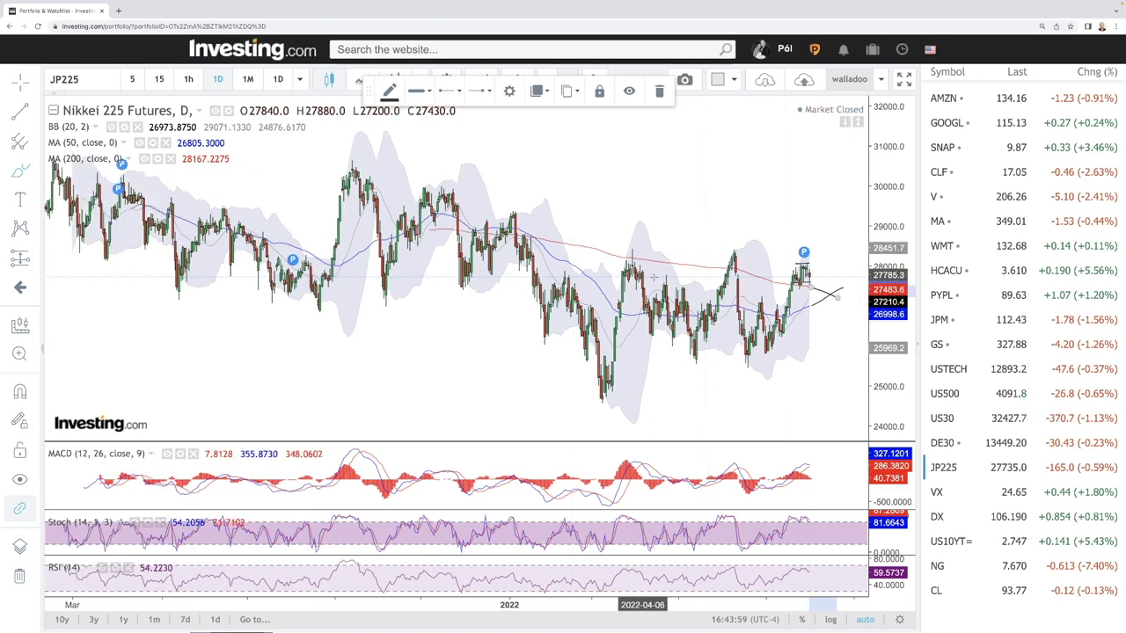
pyautogui.scroll(-5, 796, 321)
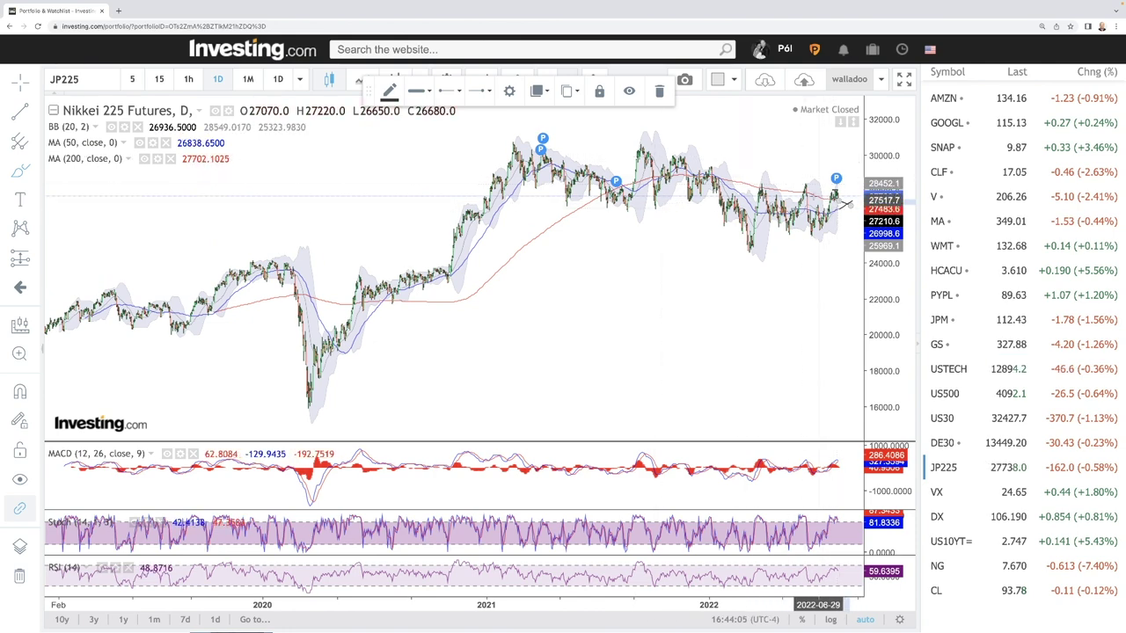
pyautogui.scroll(5, 839, 220)
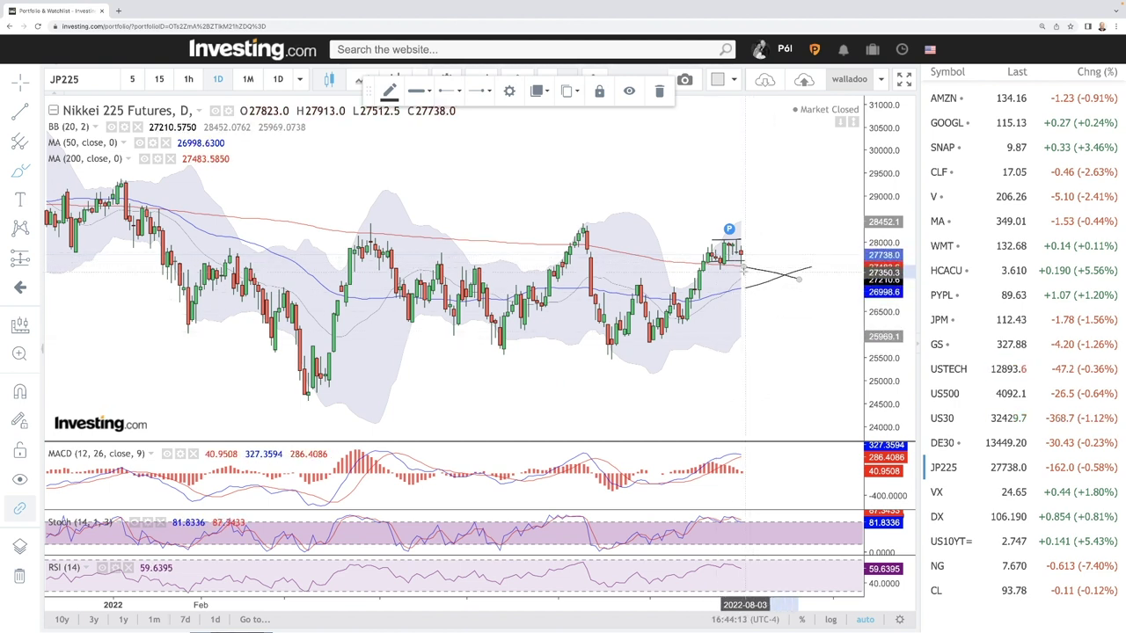
pyautogui.moveTo(741, 270); pyautogui.dragTo(774, 356)
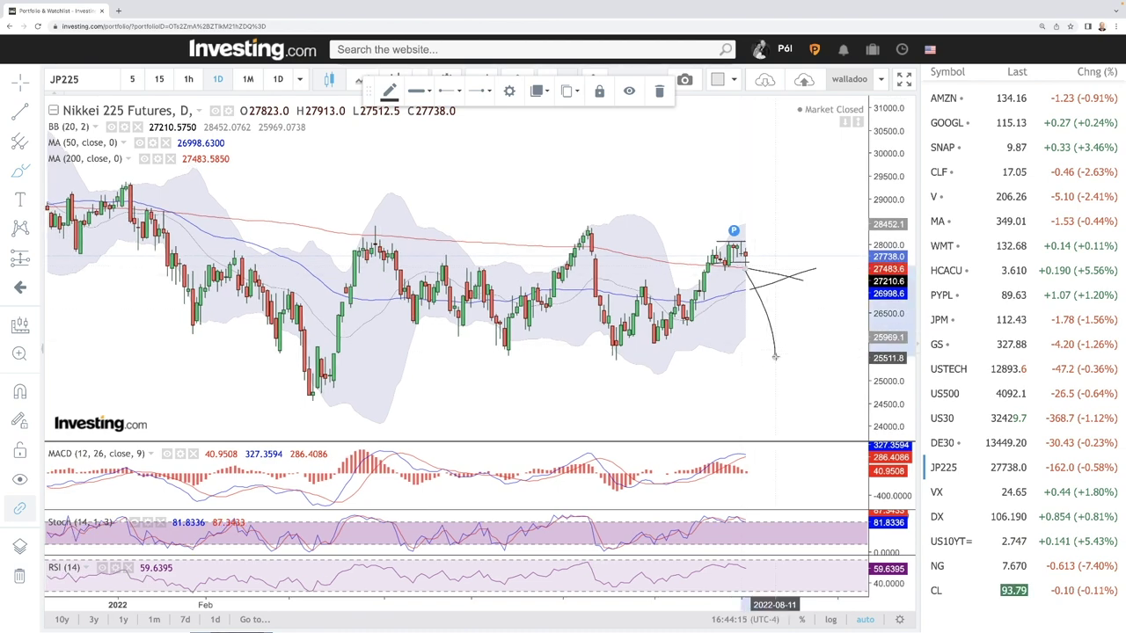